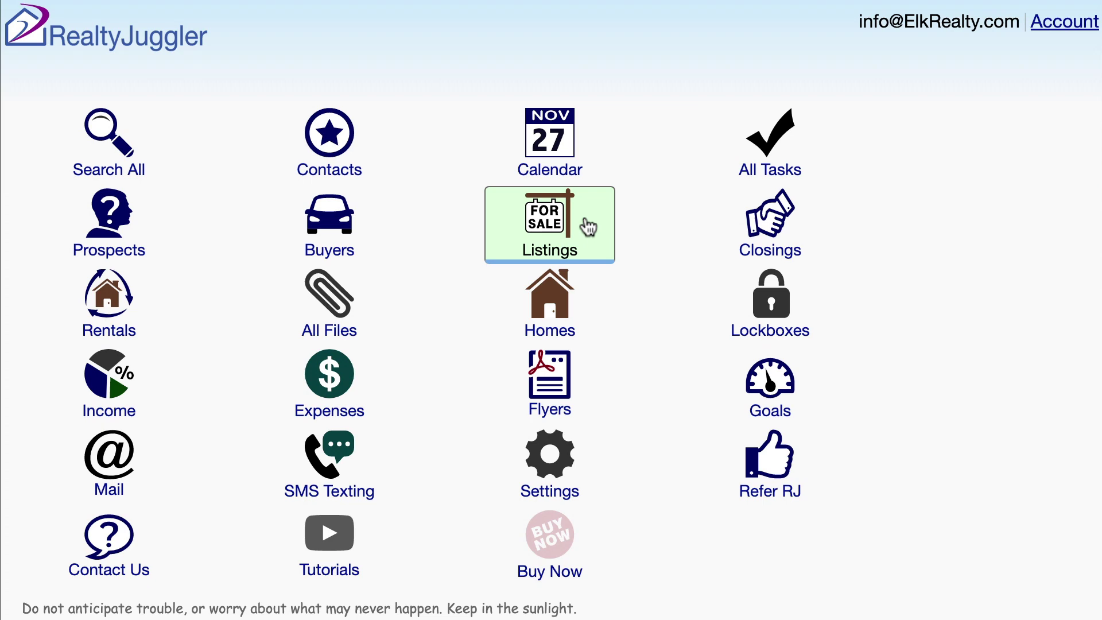
Open the Listings module from RealtyJuggler's main dashboard.
left_click(588, 227)
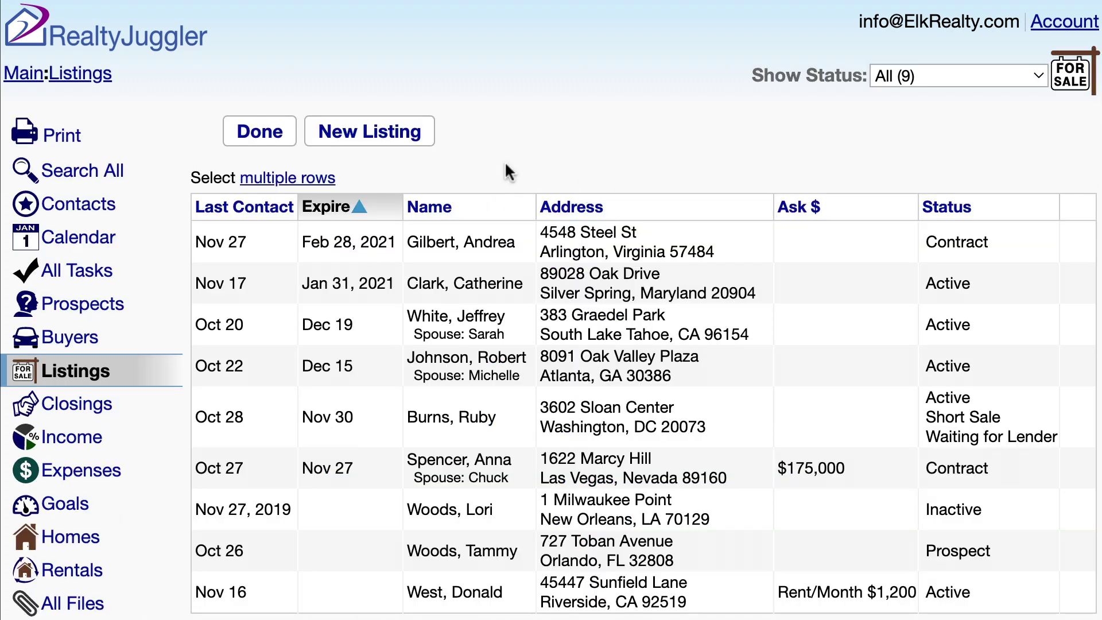
Start a new listing and fill its seller details from an existing contact via LookUp Contact.
left_click(420, 151)
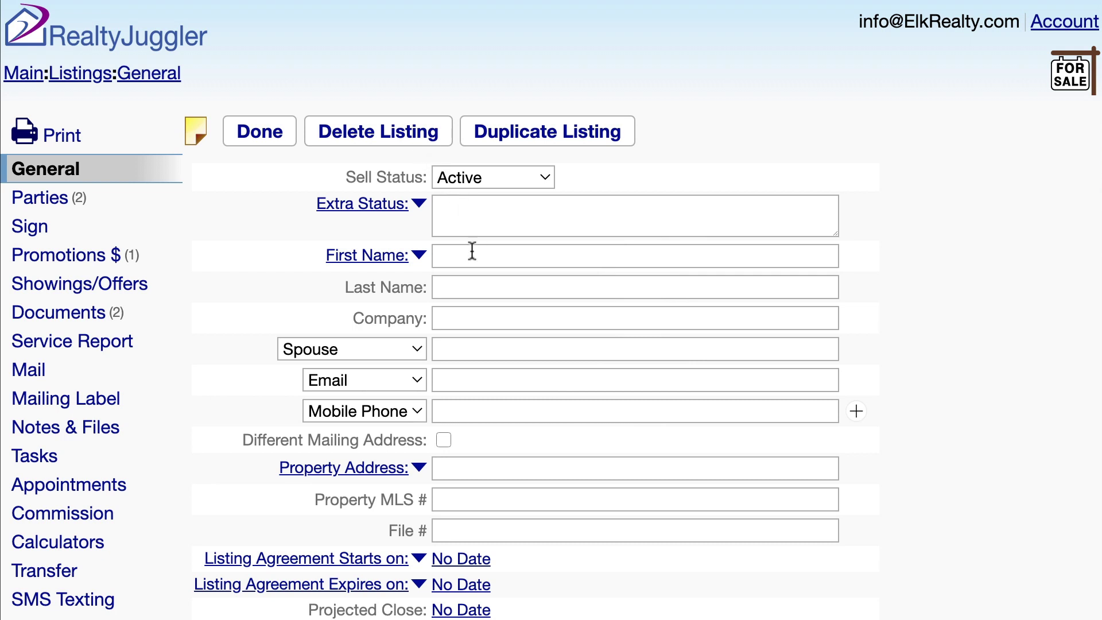
left_click(471, 251)
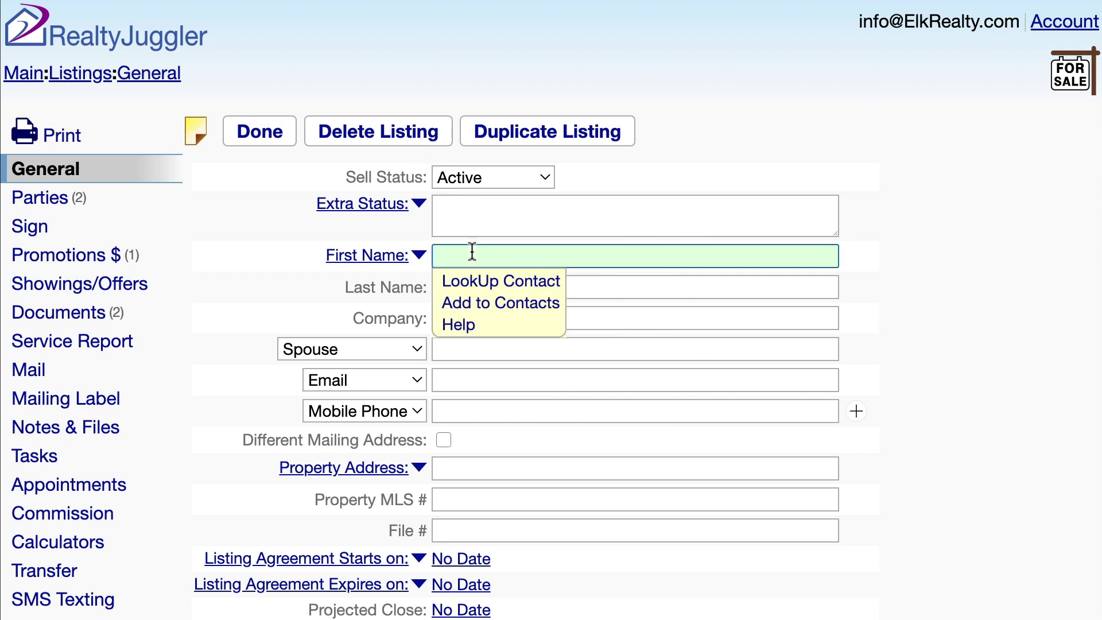
left_click(482, 293)
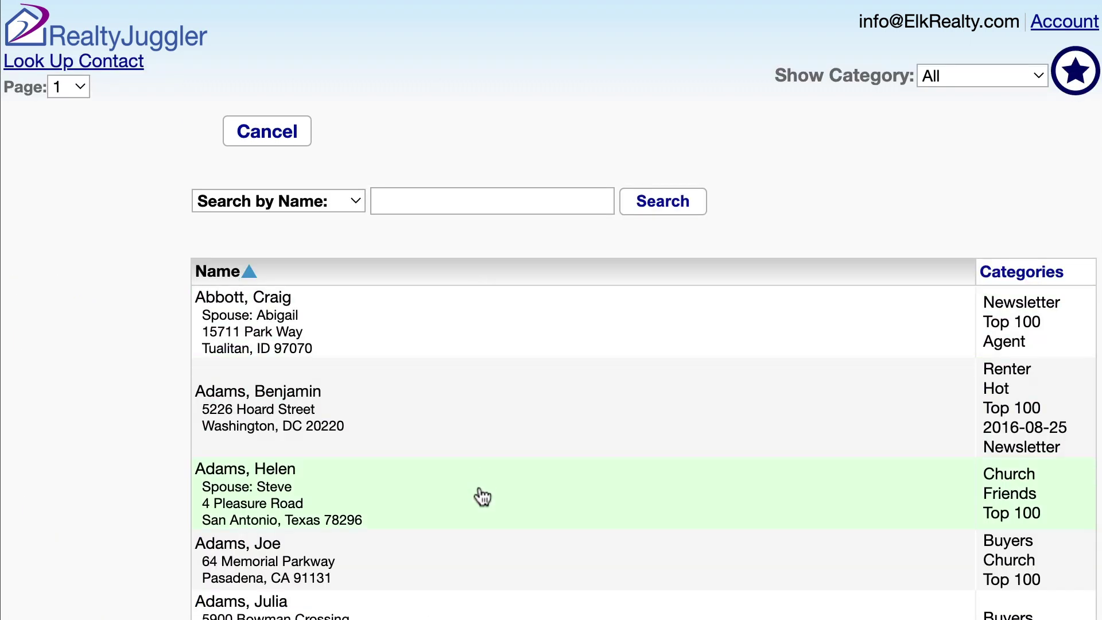
left_click(481, 496)
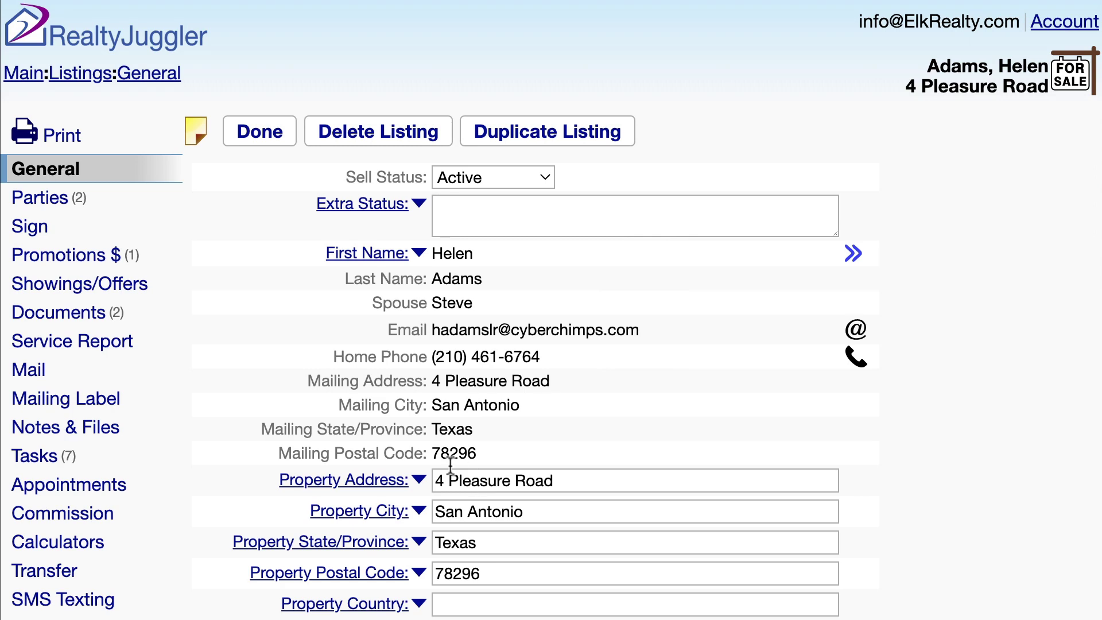
In the listing's tasks, tick Get key from Seller as done and go to Install lockbox.
left_click(120, 464)
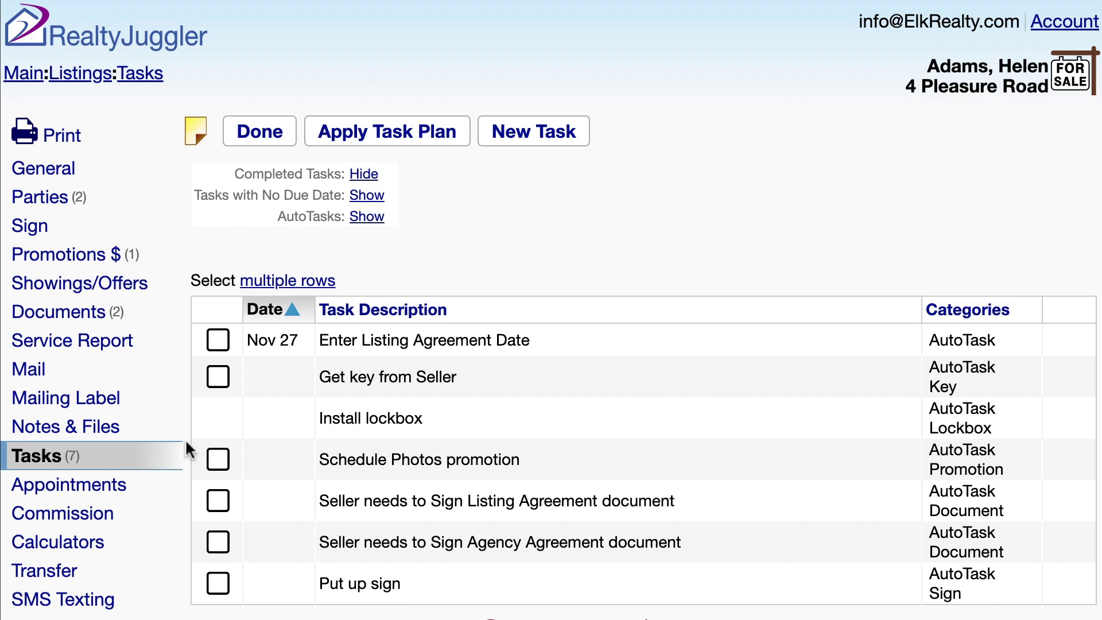
left_click(218, 379)
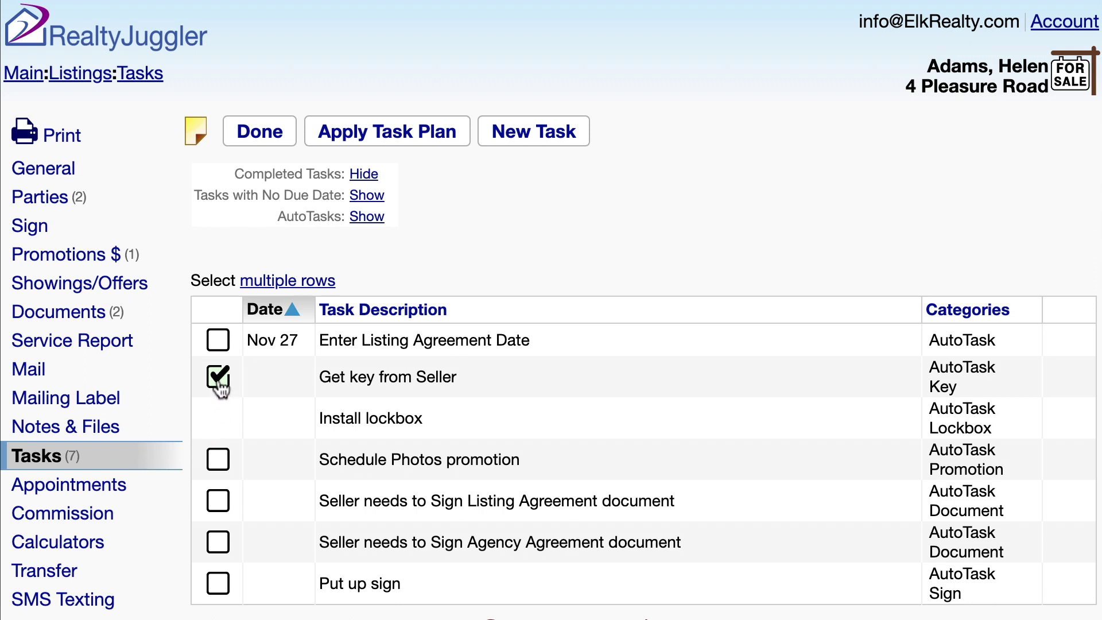
left_click(359, 431)
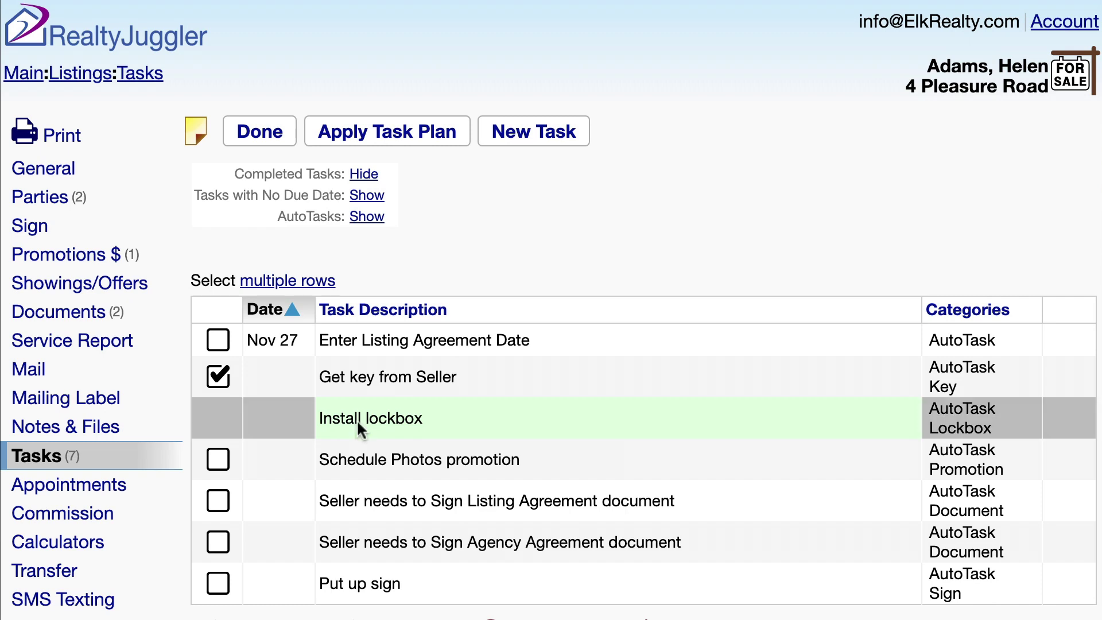
Assign the Curley lockbox to the Lockbox # field through LookUp Lockbox.
scroll(900, 483, "down", 1)
scroll(898, 483, "down", 8)
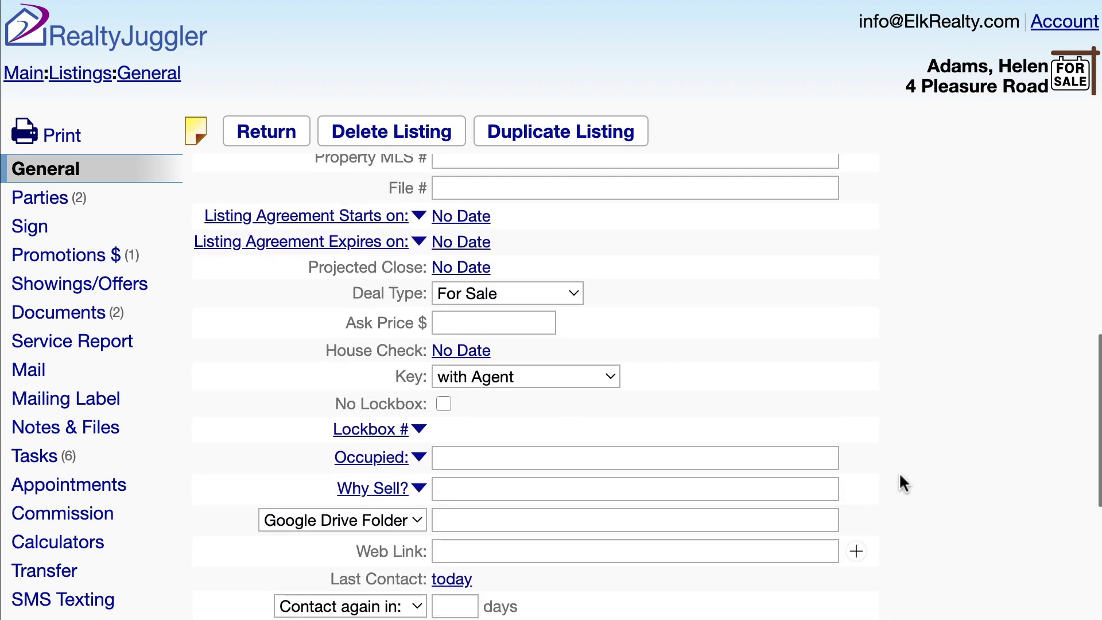
left_click(419, 431)
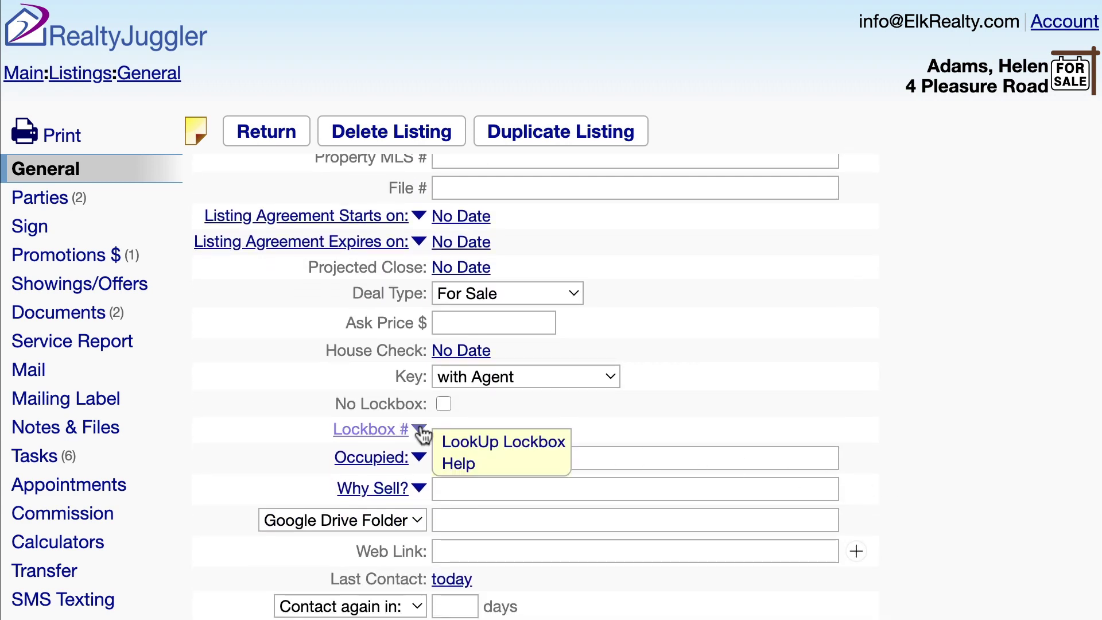
left_click(475, 449)
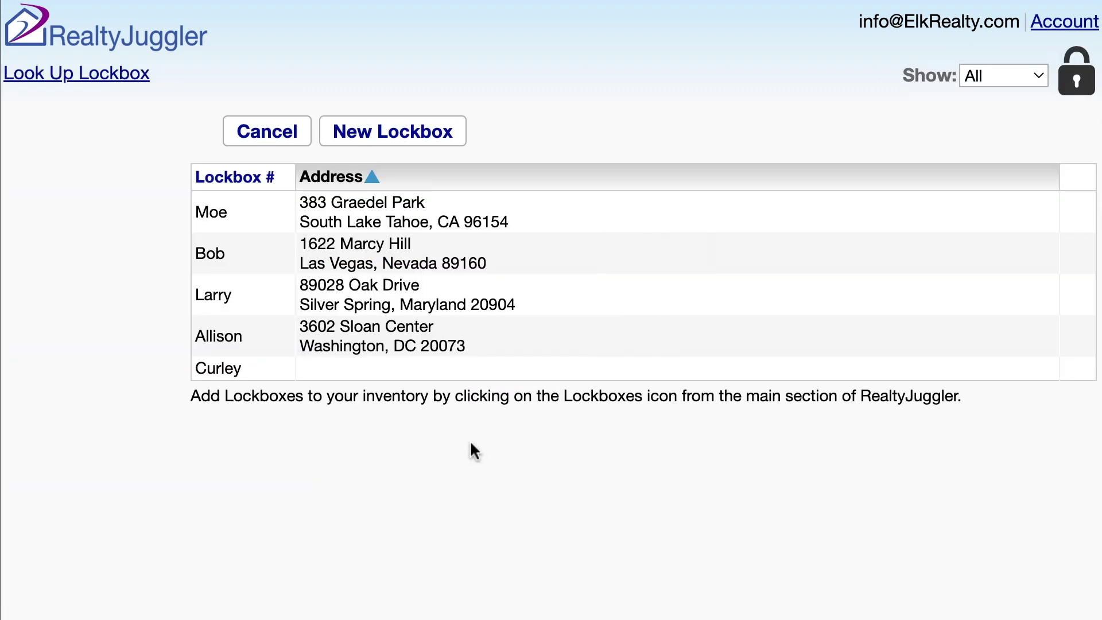
left_click(385, 377)
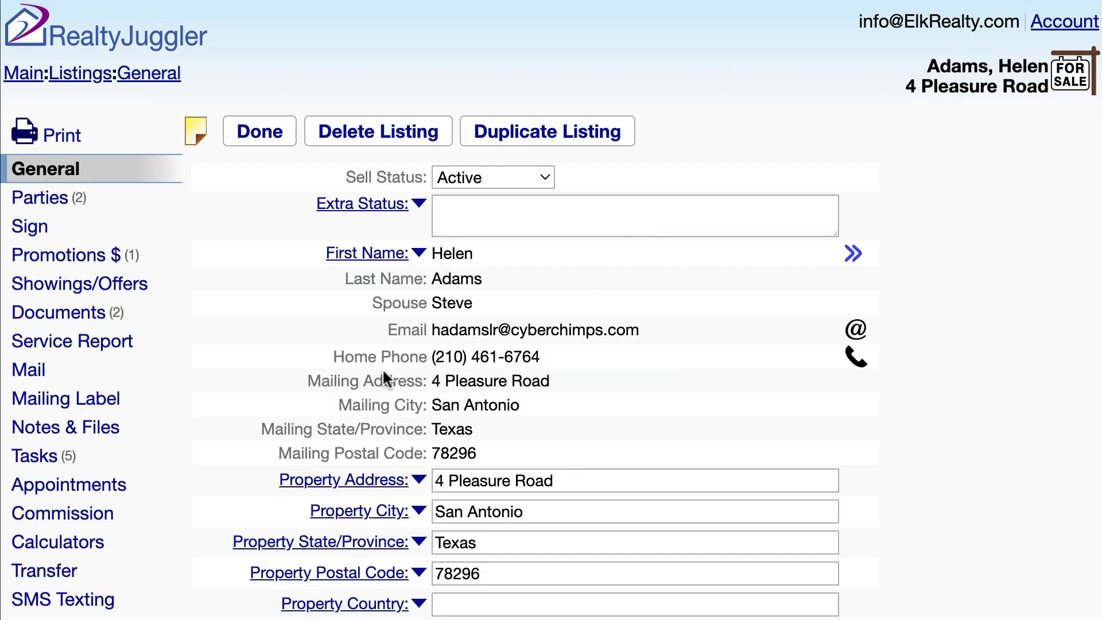
left_click(148, 469)
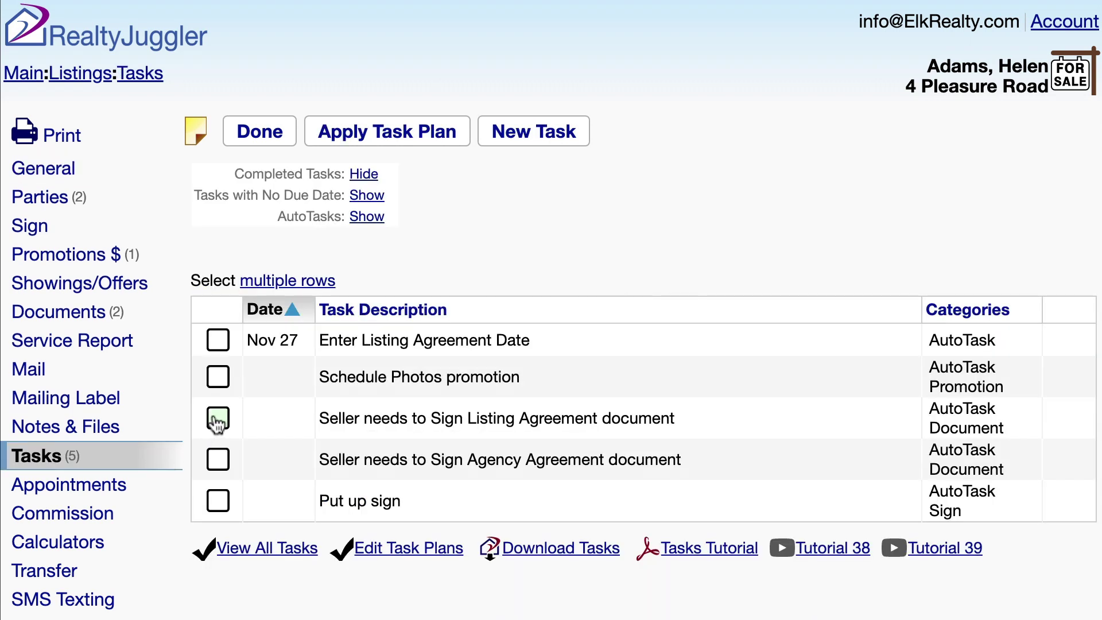
Tick the Listing Agreement and Agency Agreement signing tasks done, then view Promotions.
left_click(217, 419)
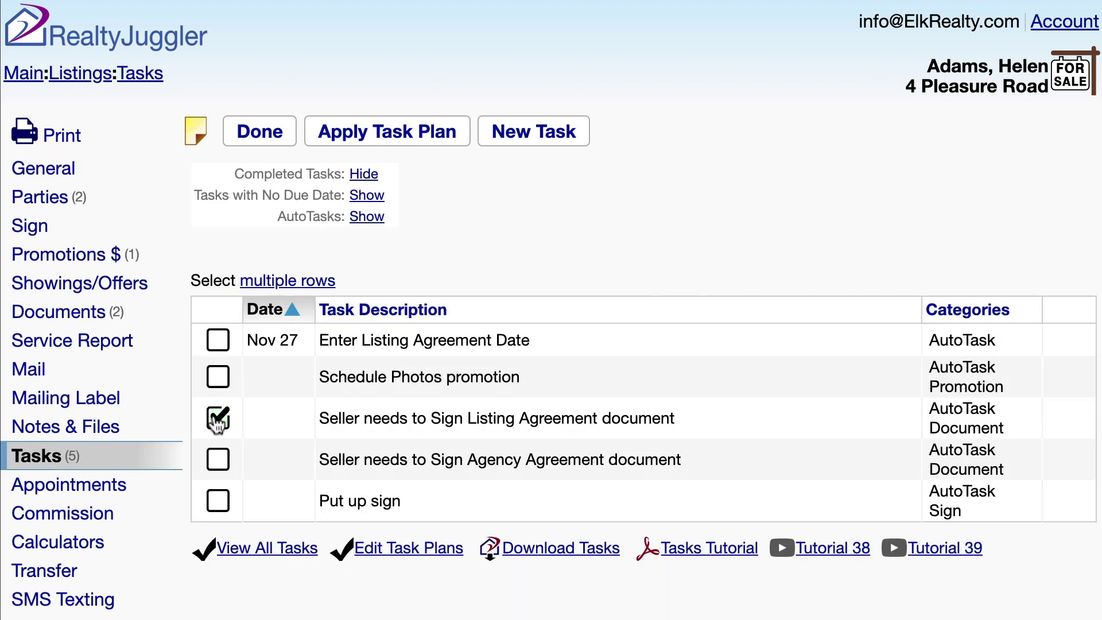
left_click(219, 462)
left_click(149, 256)
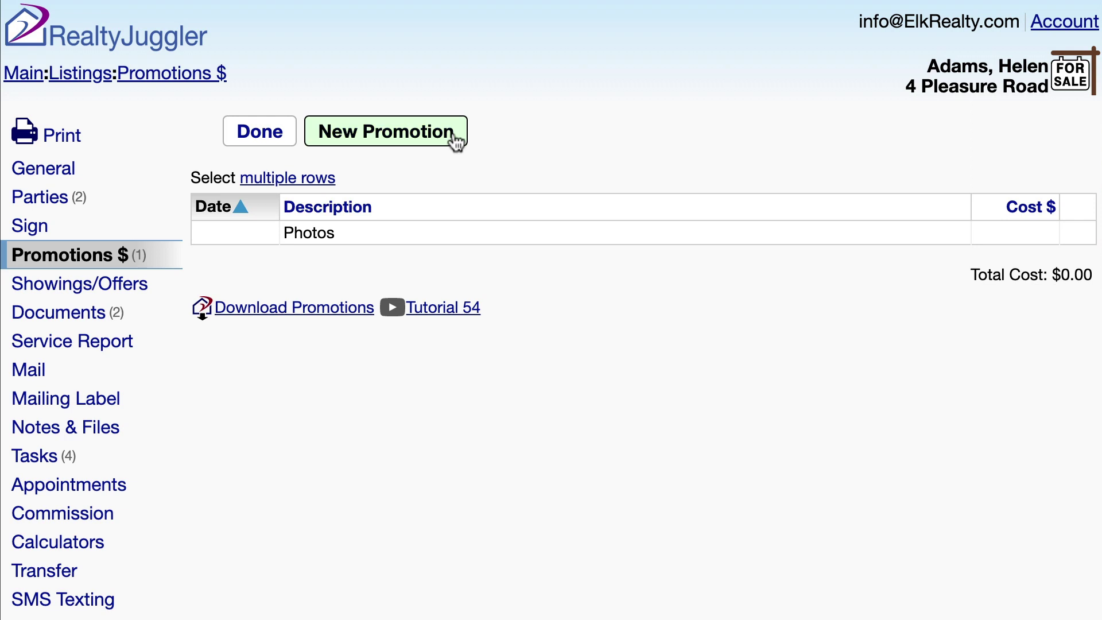
Add a Flyer promotion dated Nov 30, 2020 with 100 copies costing 125.
left_click(456, 141)
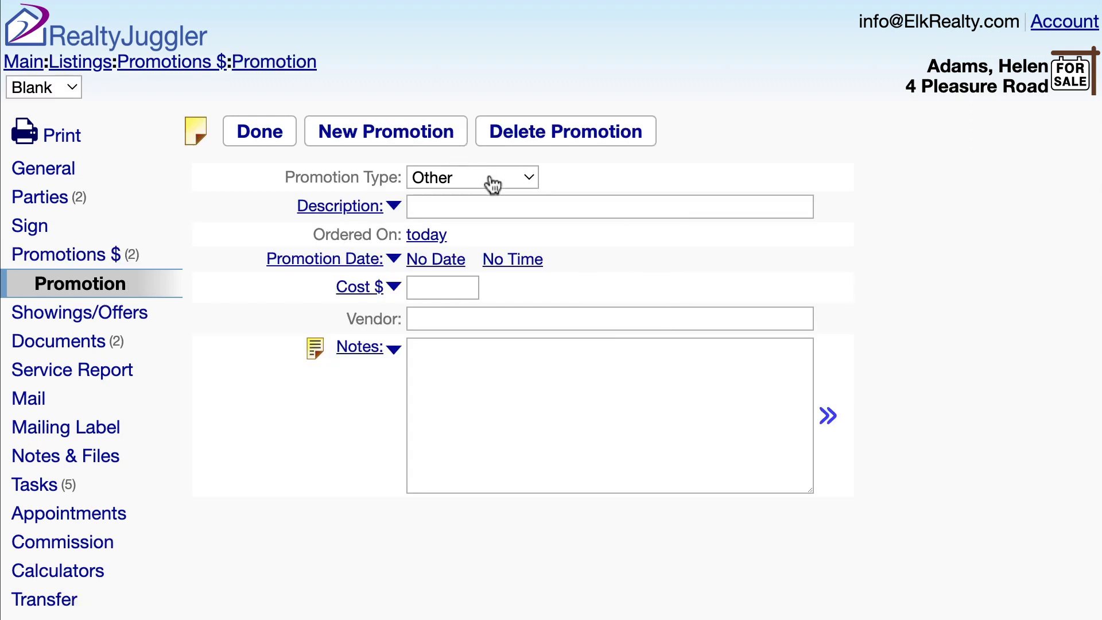
left_click(491, 176)
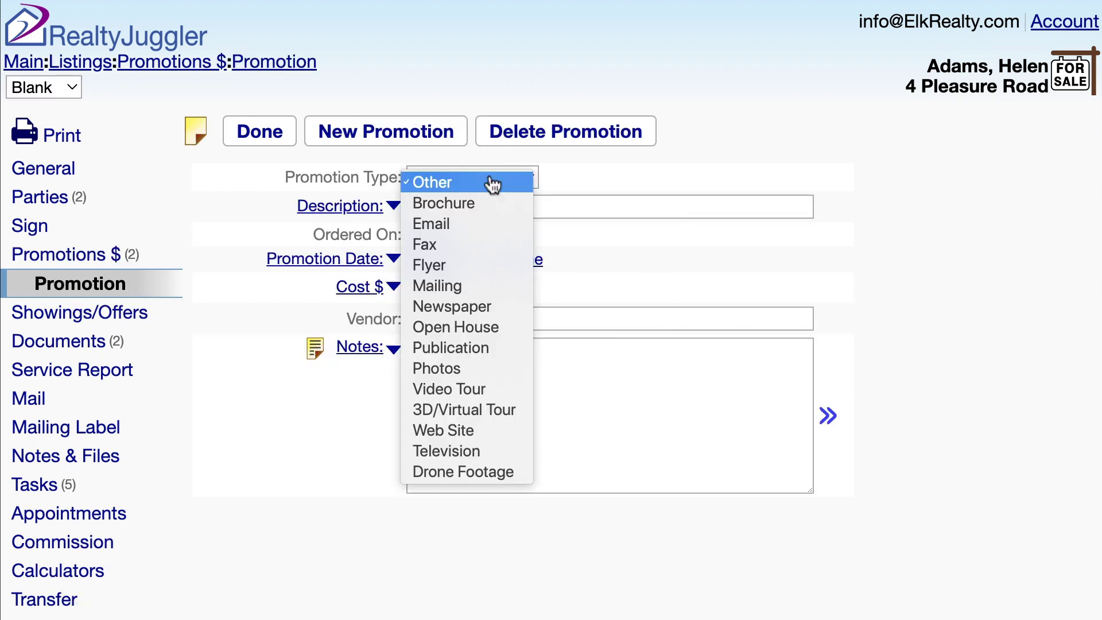
left_click(481, 270)
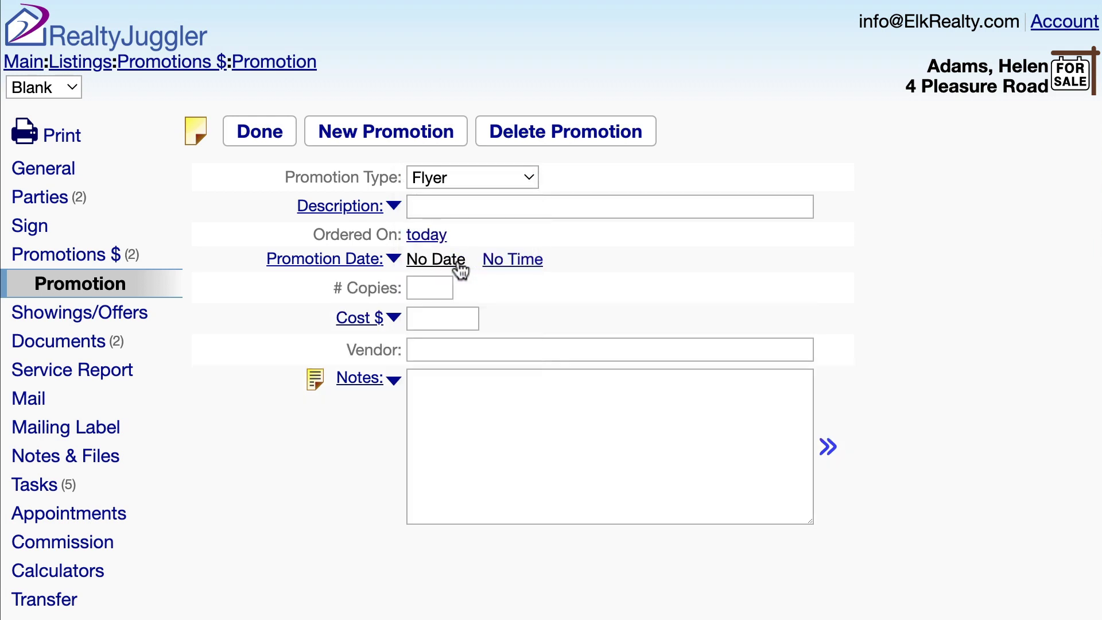
left_click(458, 261)
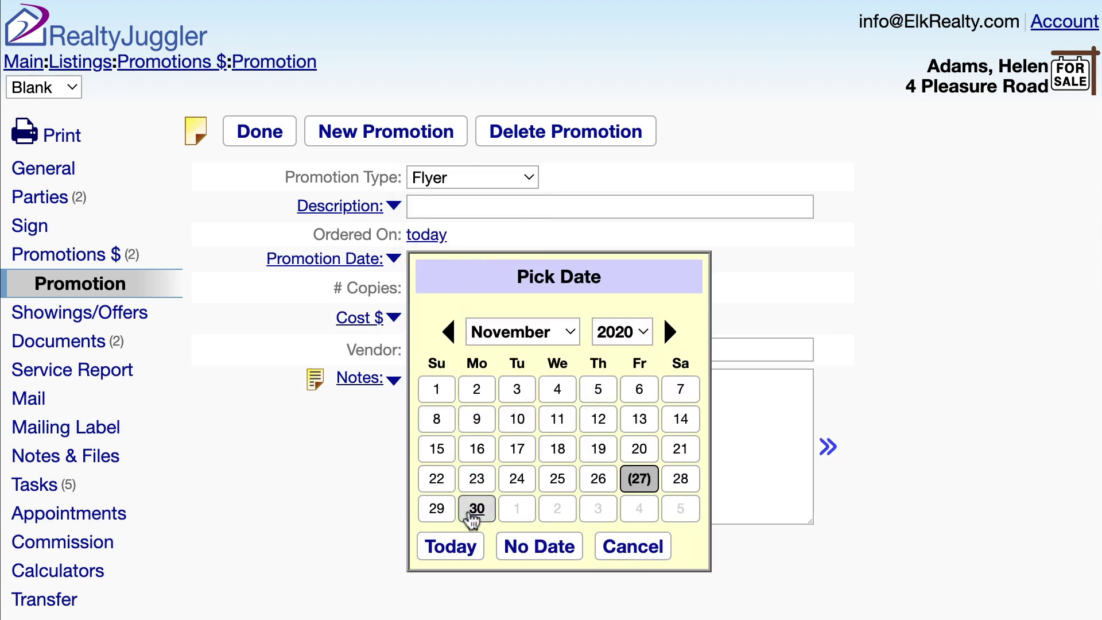
left_click(471, 515)
left_click(442, 288)
type("100")
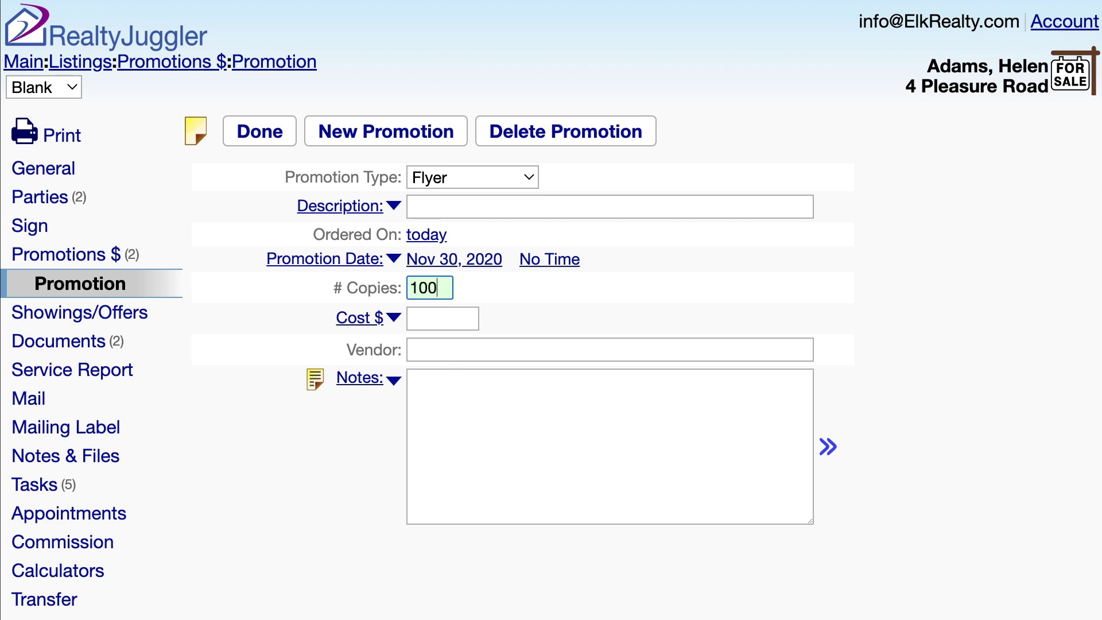
left_click(438, 317)
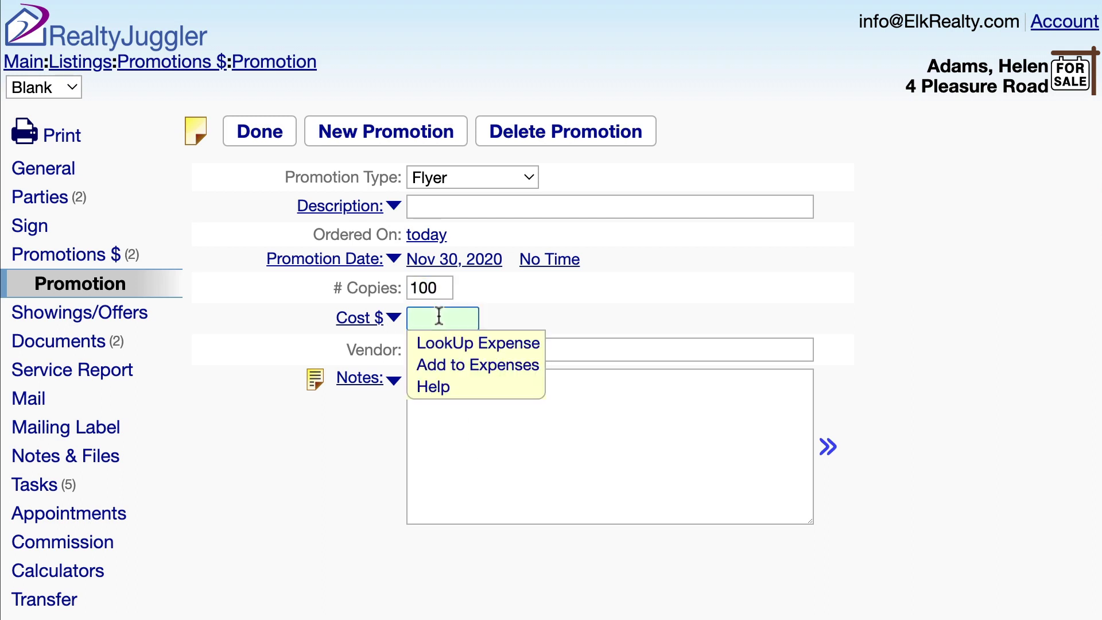
type("125")
left_click(486, 313)
left_click(135, 494)
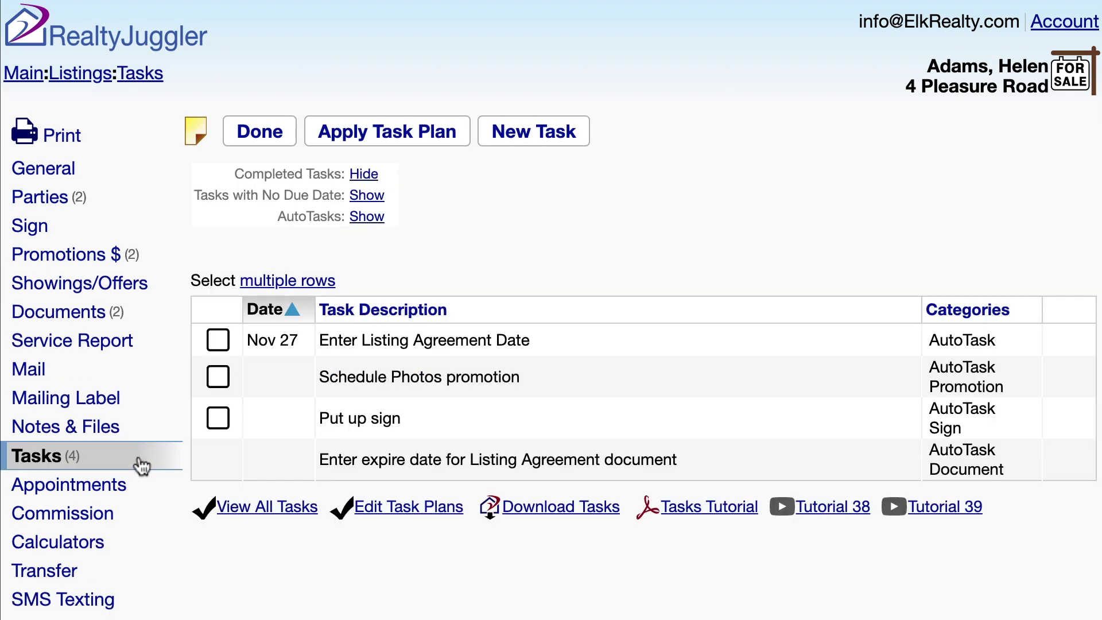
Open the Put up sign task and set the sign-up date to yesterday.
left_click(370, 432)
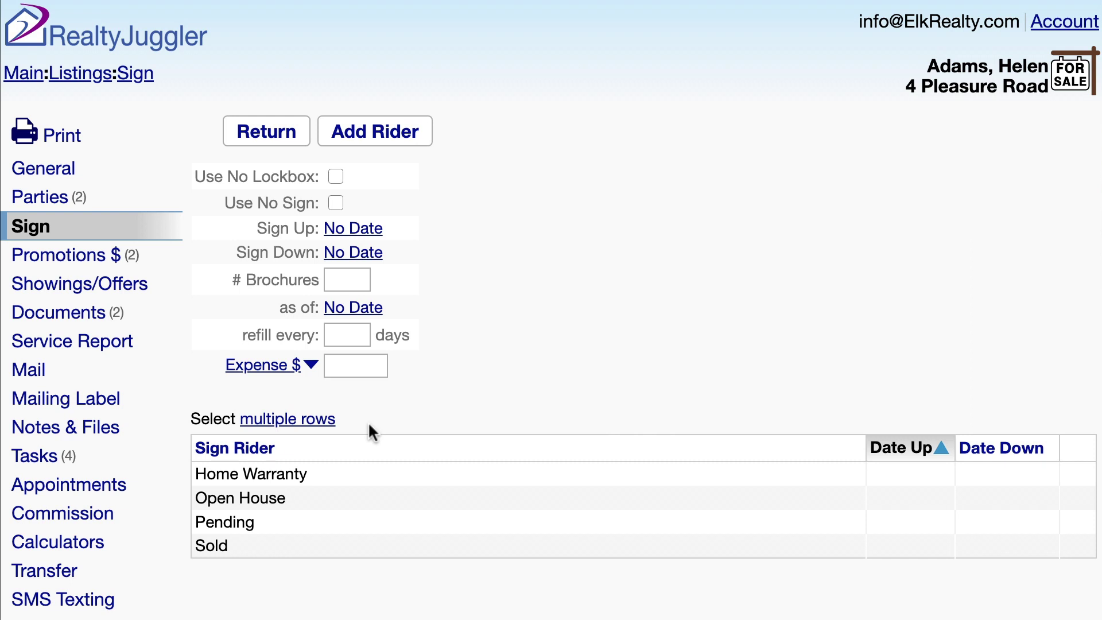
left_click(370, 227)
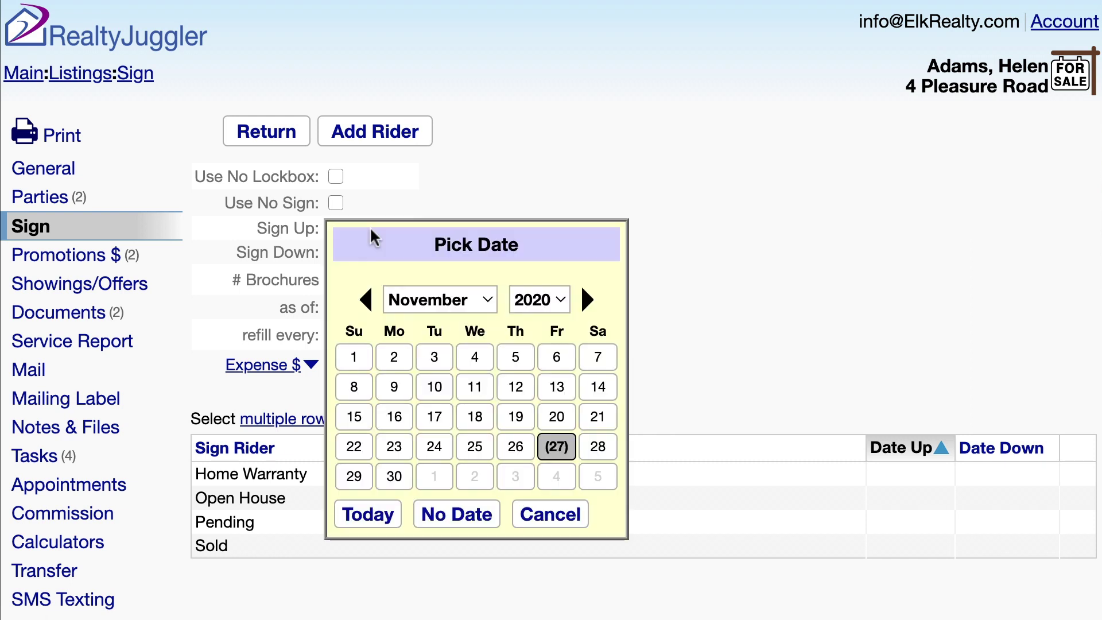
left_click(514, 447)
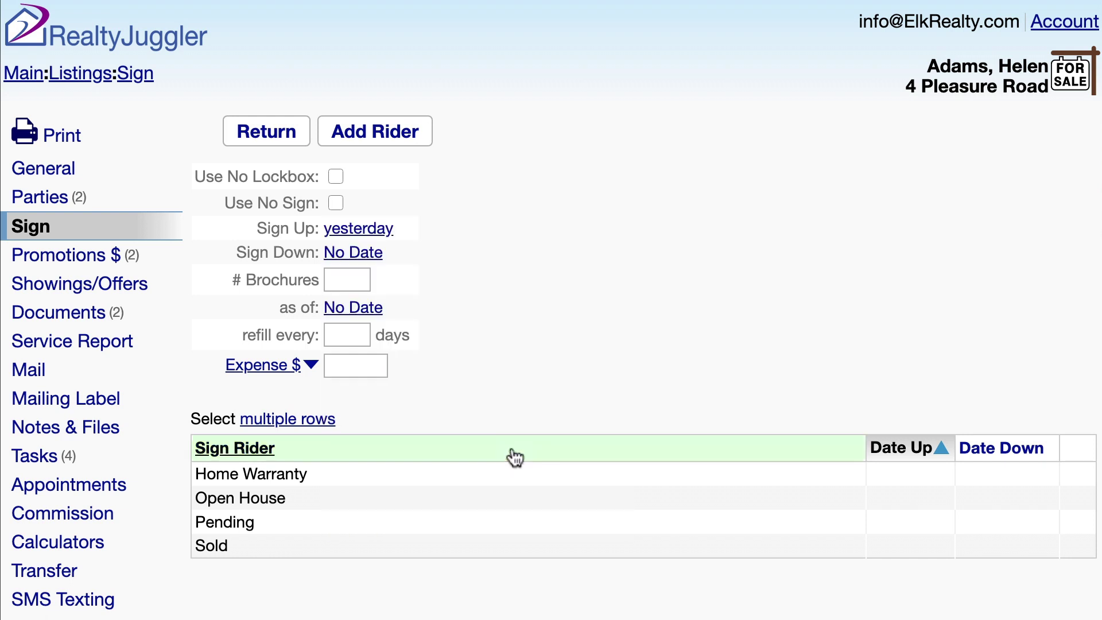
Record 100 brochures counted as of today with a 14-day refill, leaving the expense empty.
left_click(356, 277)
type("100")
left_click(356, 310)
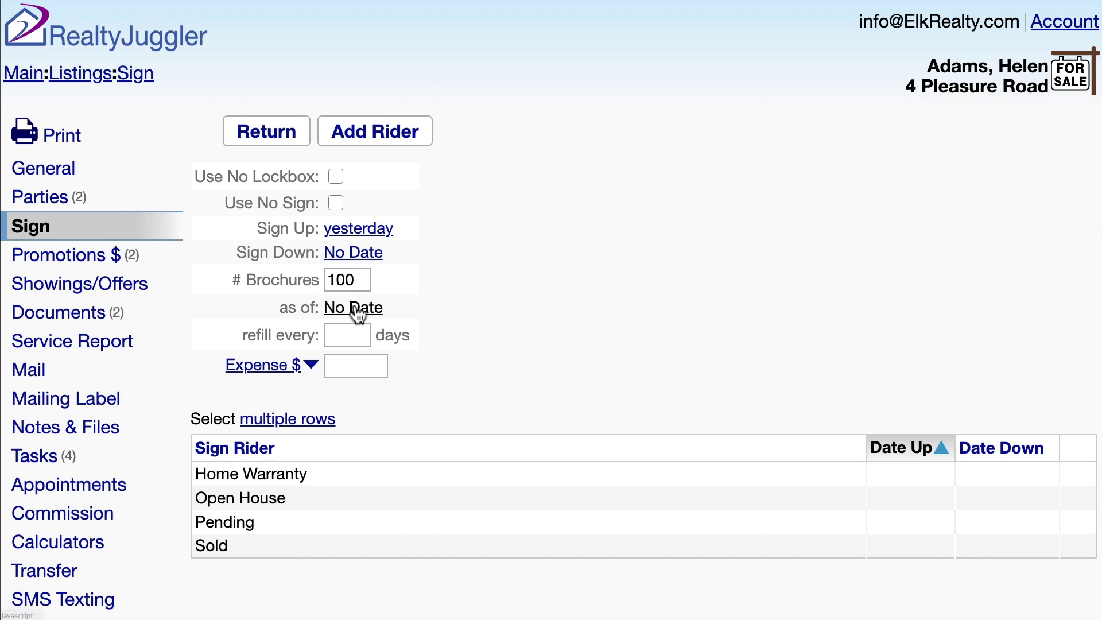
left_click(360, 596)
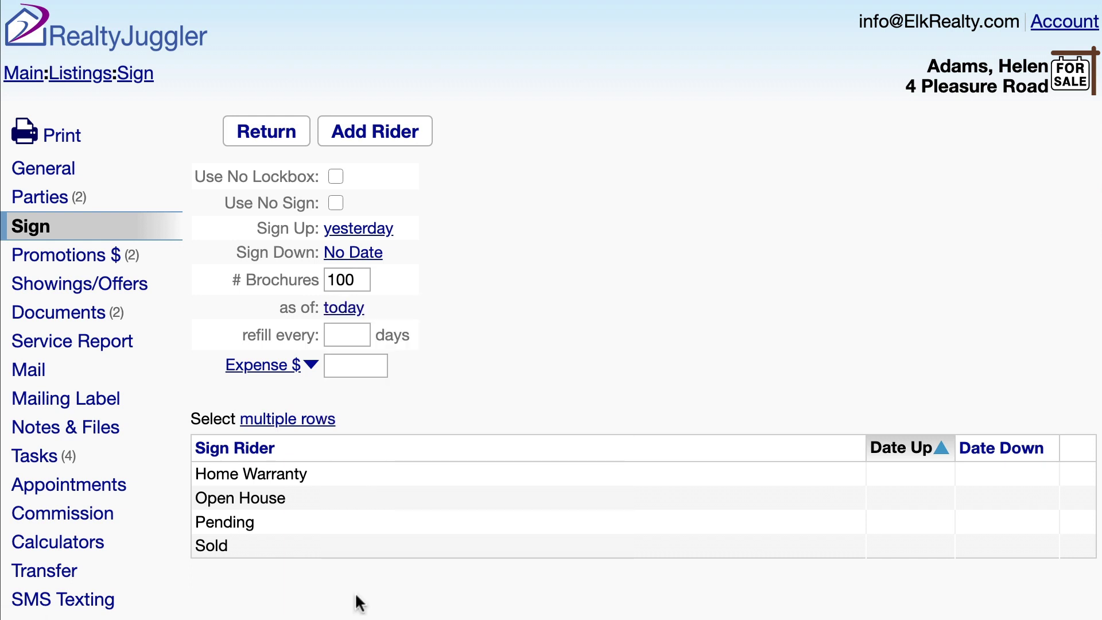
left_click(356, 339)
type("14")
key("Tab")
left_click(344, 363)
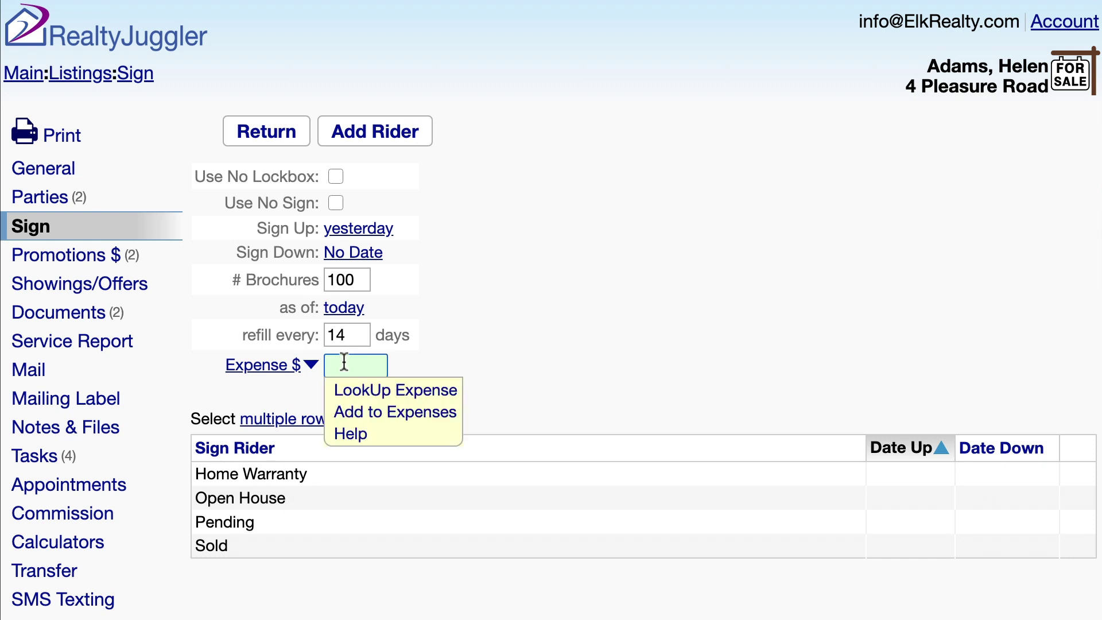
left_click(409, 369)
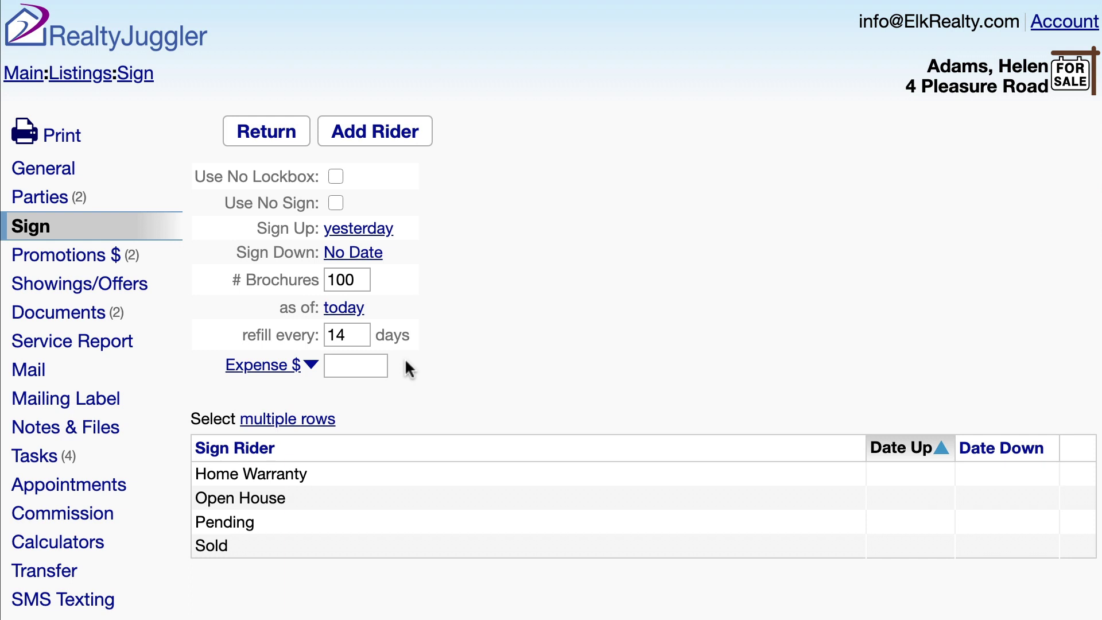
left_click(128, 459)
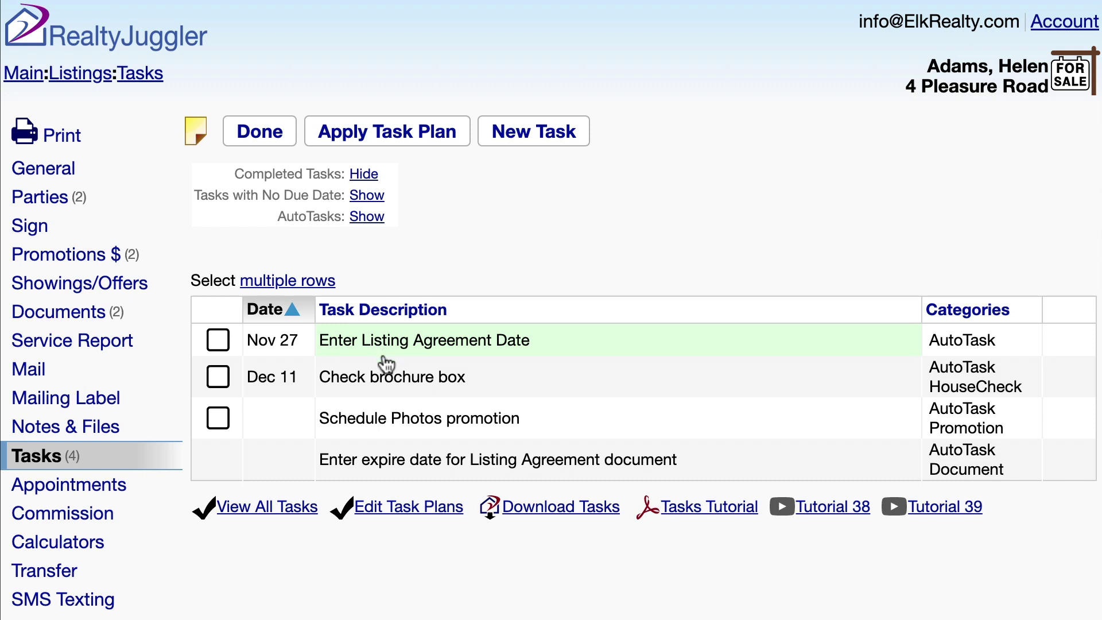
Open the Listing Agreement document from its 'Enter expire date' task row.
left_click(387, 481)
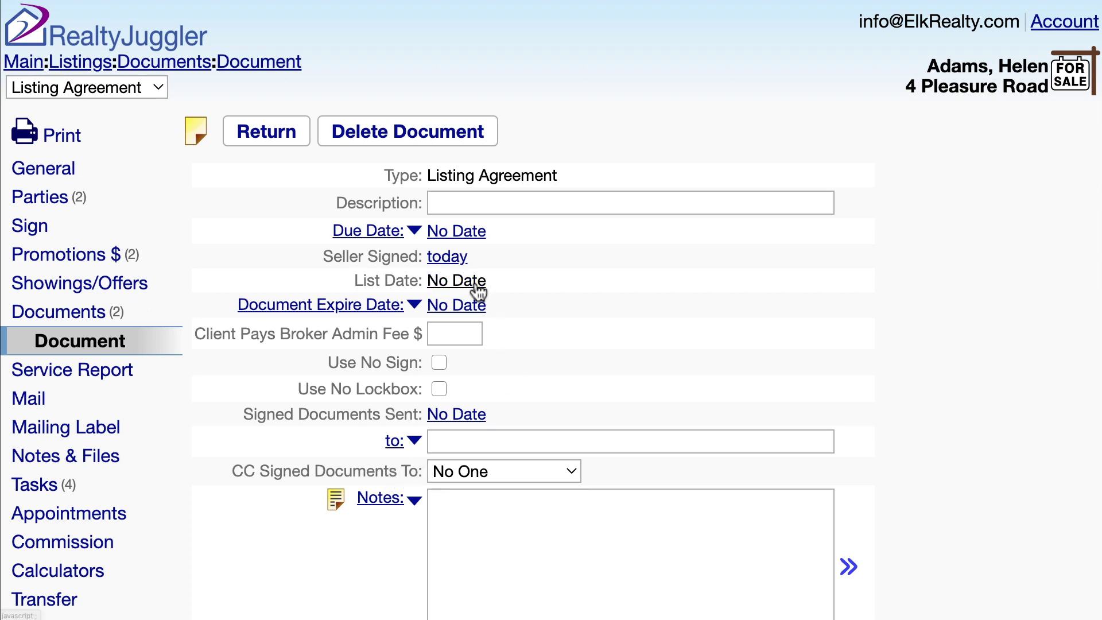
Set the Listing Agreement list date to yesterday and expiry to Jan 27, 2021, added to calendar.
left_click(475, 283)
left_click(621, 504)
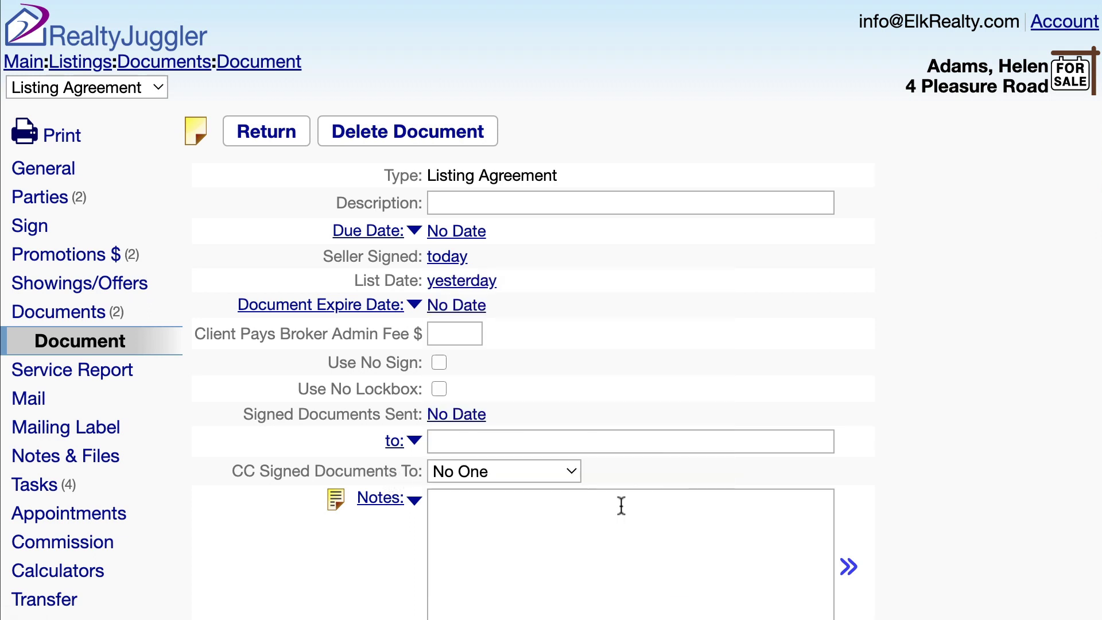
left_click(468, 309)
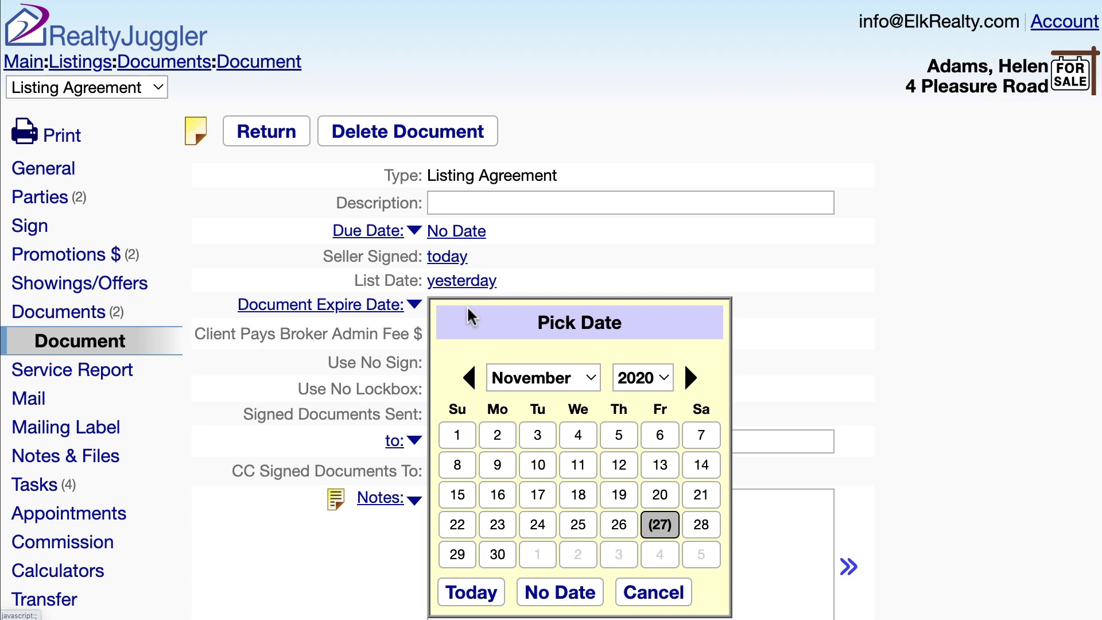
left_click(688, 377)
left_click(688, 378)
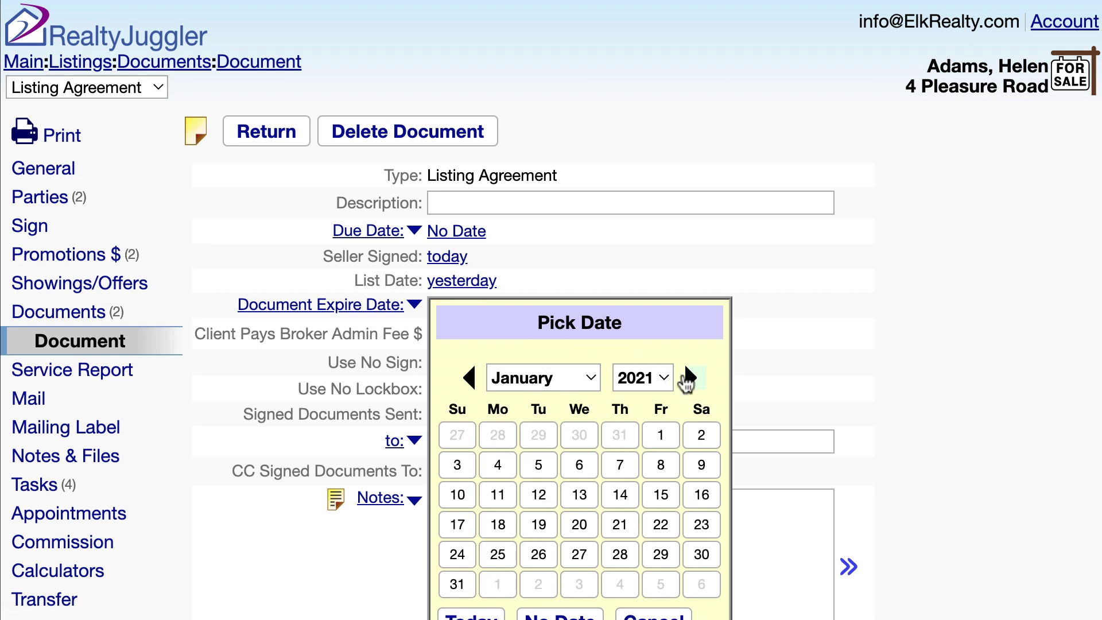
left_click(581, 555)
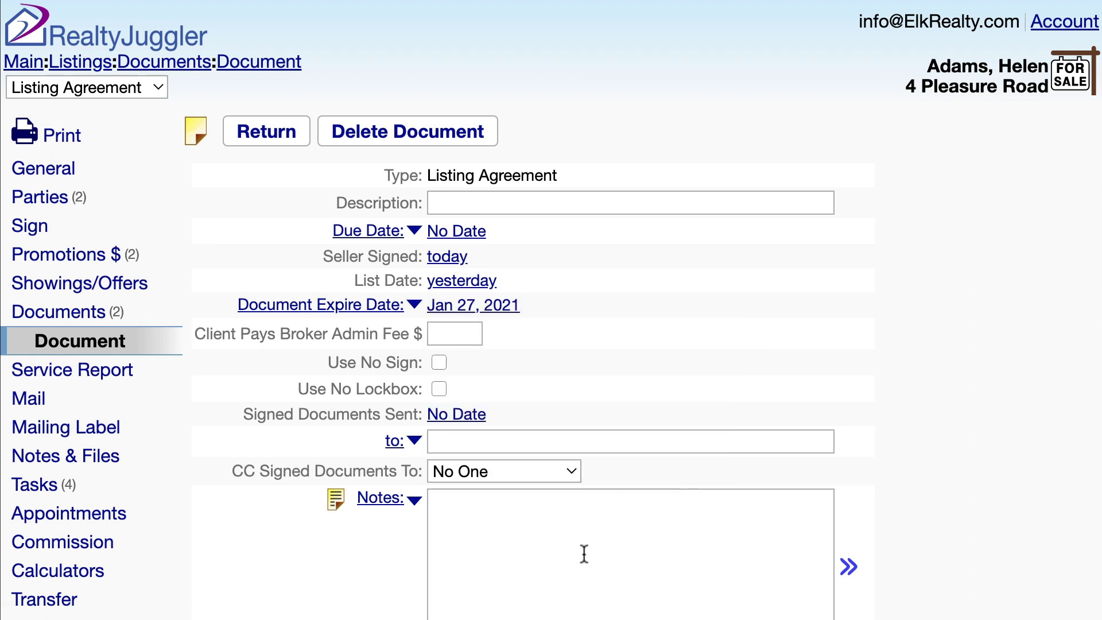
left_click(413, 309)
left_click(466, 351)
left_click(293, 151)
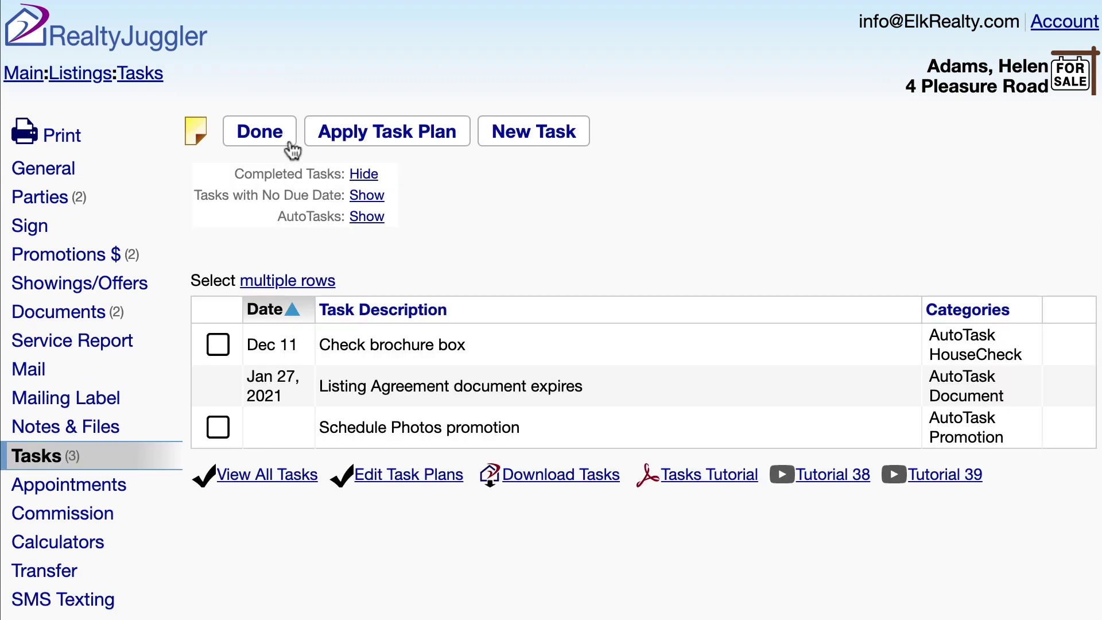
Describe the Photos promotion as 'Order property photos', scheduled Nov 30, 2020 at 9AM on the calendar.
left_click(372, 452)
left_click(574, 214)
type("Order property photos")
left_click(576, 270)
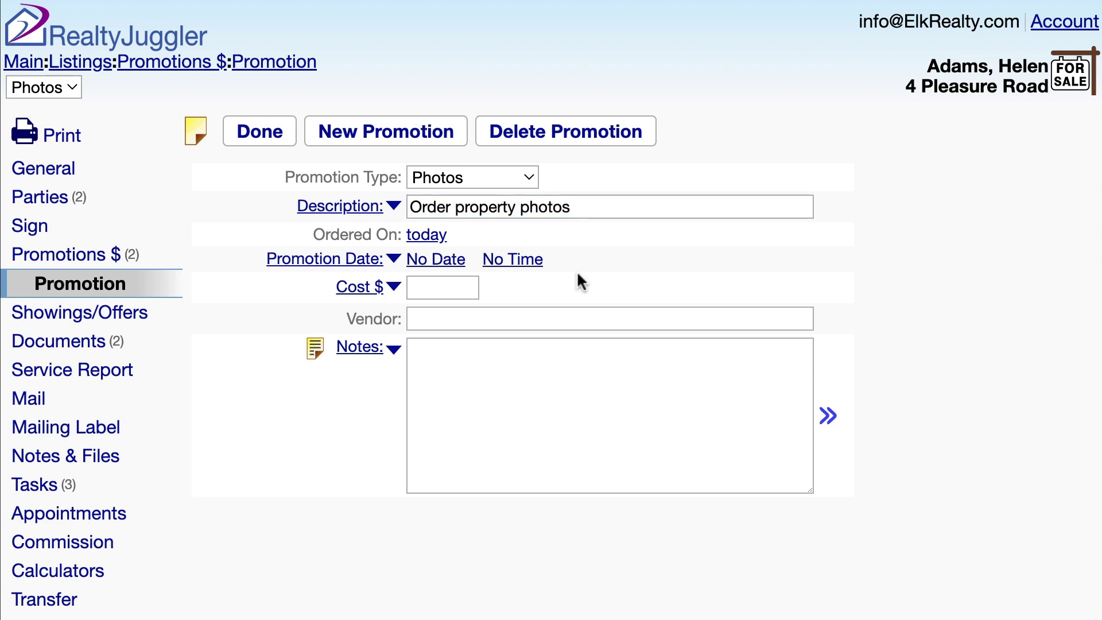
left_click(455, 263)
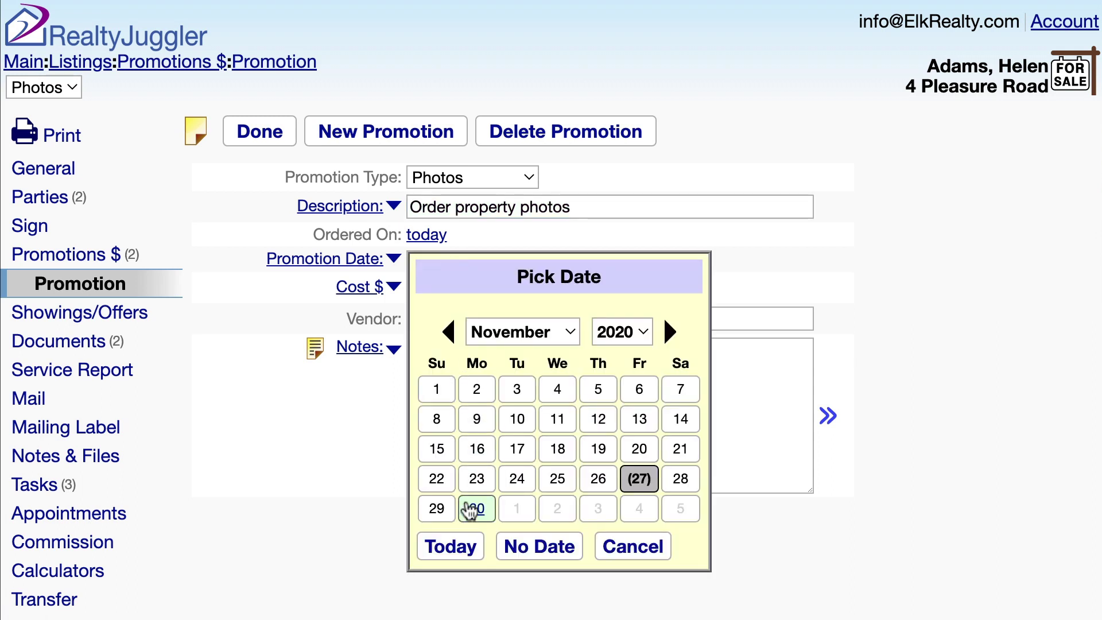
left_click(476, 509)
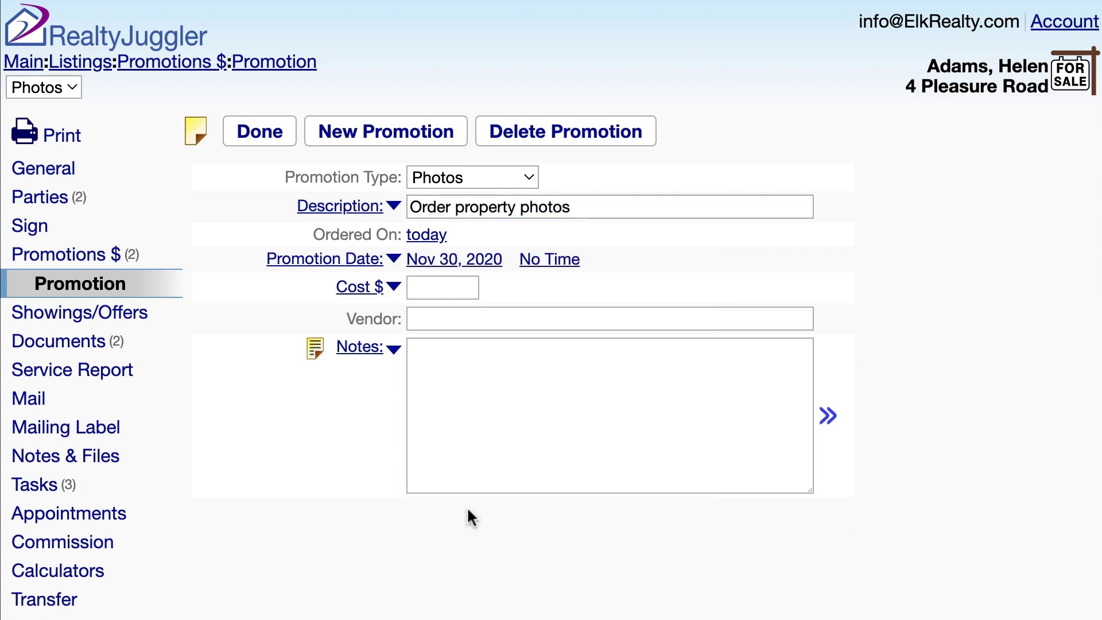
left_click(544, 259)
left_click(534, 368)
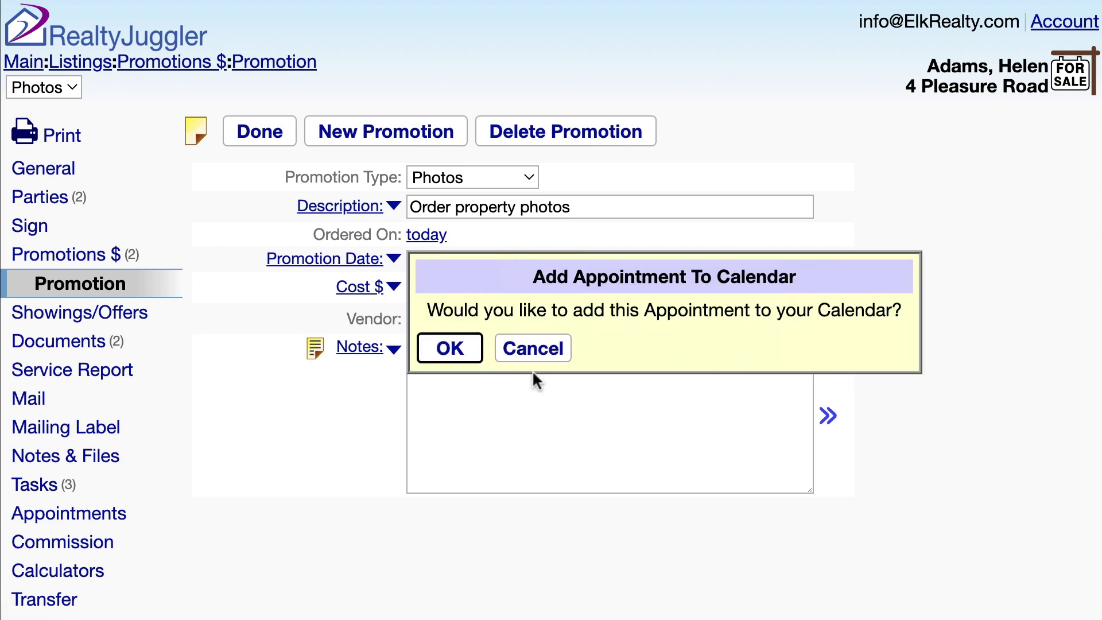
left_click(471, 355)
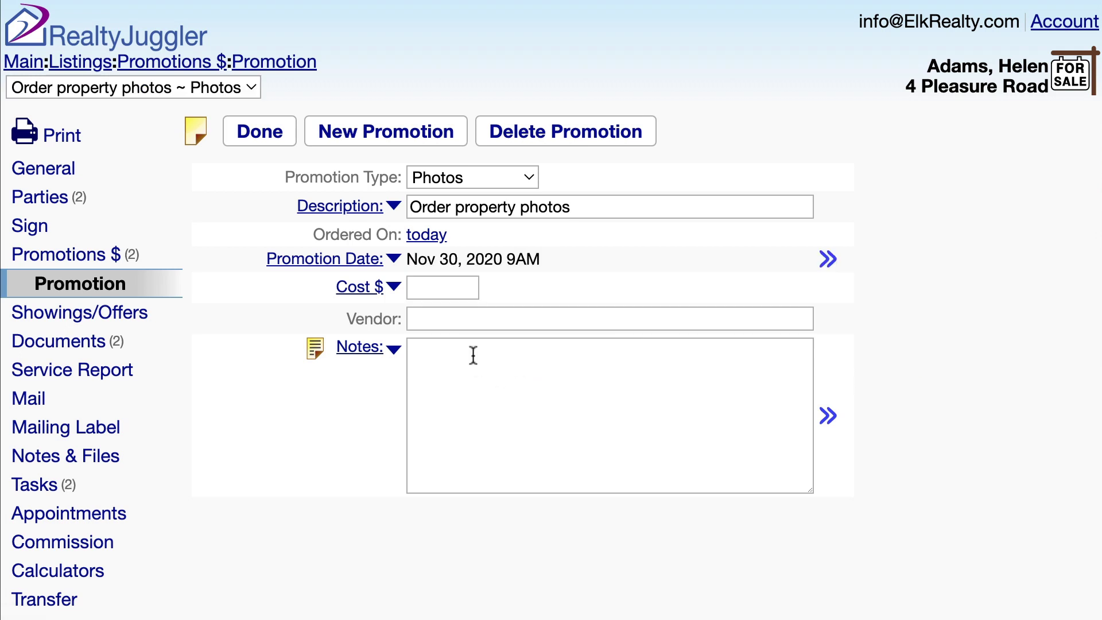
Give the promotion a 150 cost recorded as an expense, with the photography business as vendor.
left_click(442, 287)
type("150")
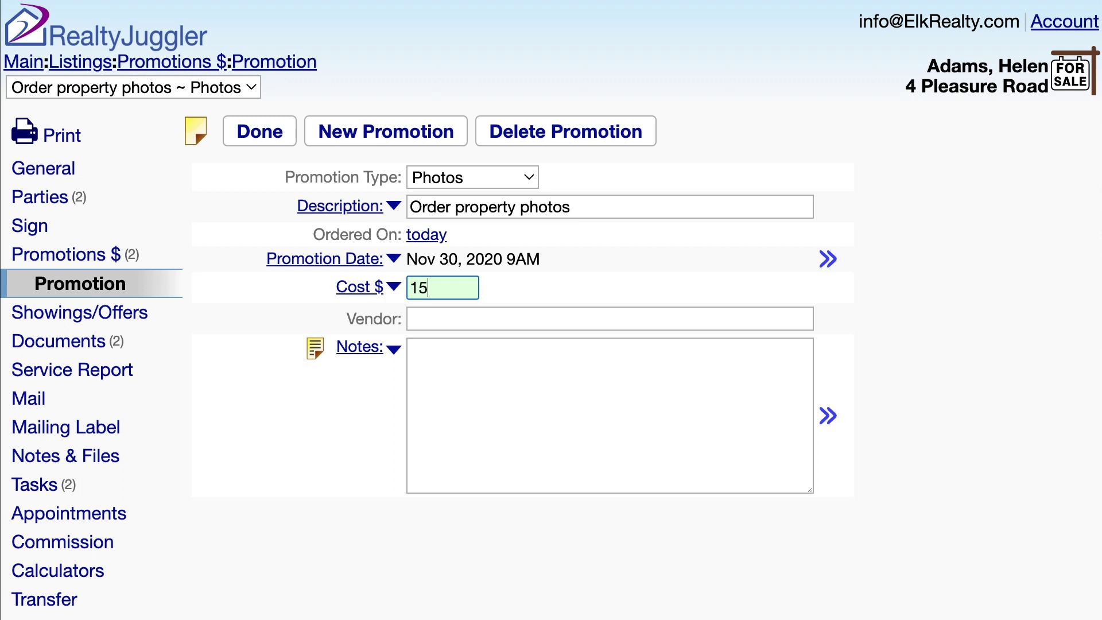
left_click(403, 291)
left_click(397, 290)
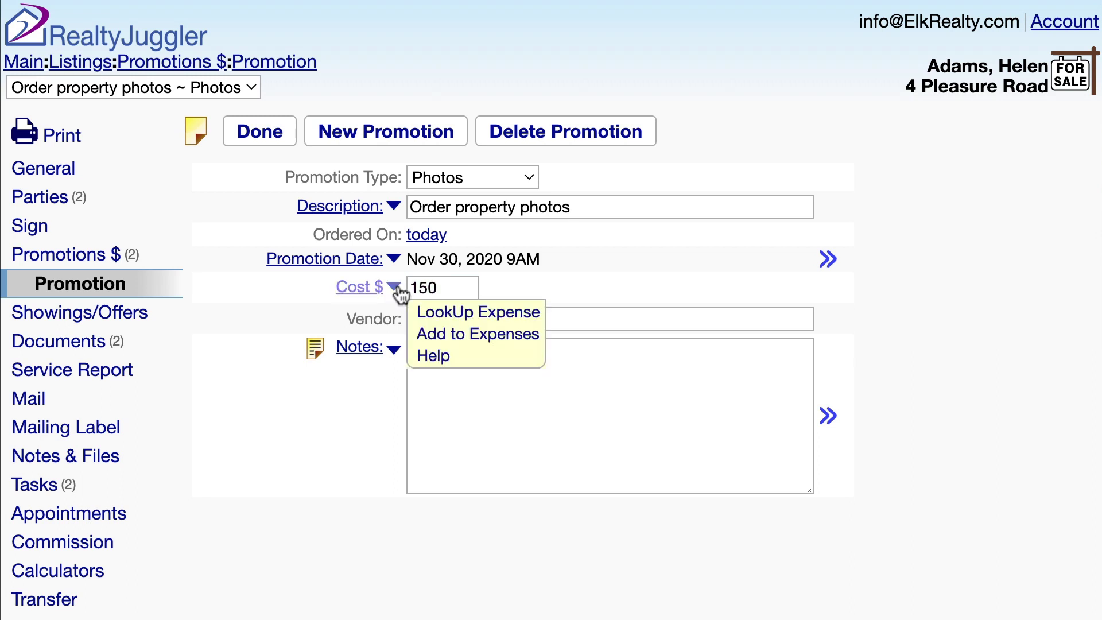
left_click(453, 335)
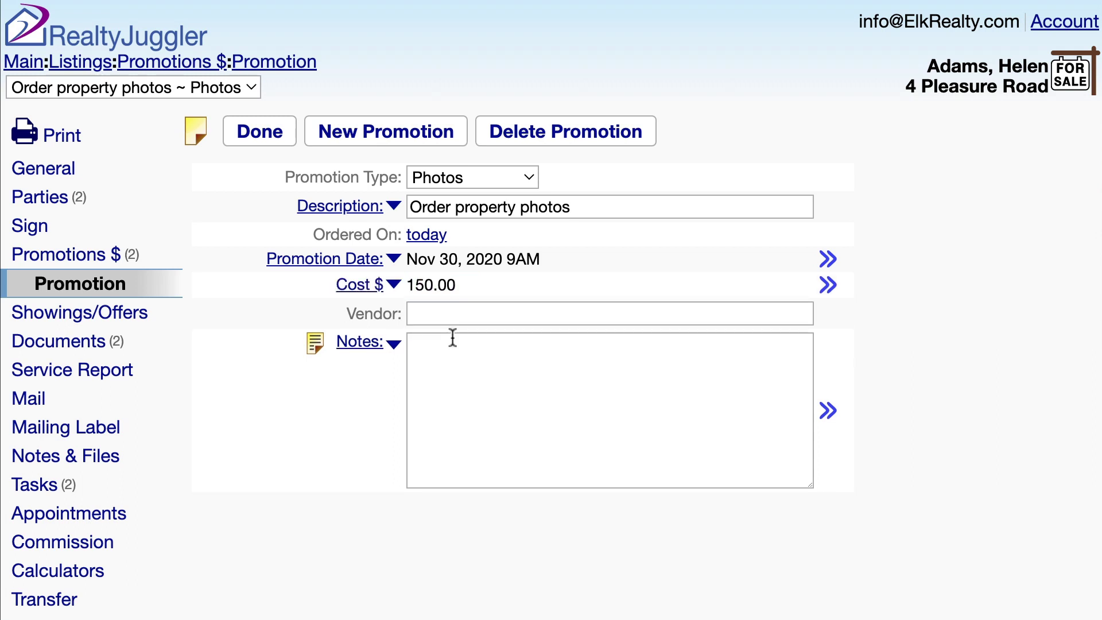
left_click(451, 315)
type("Michael Smith Photography")
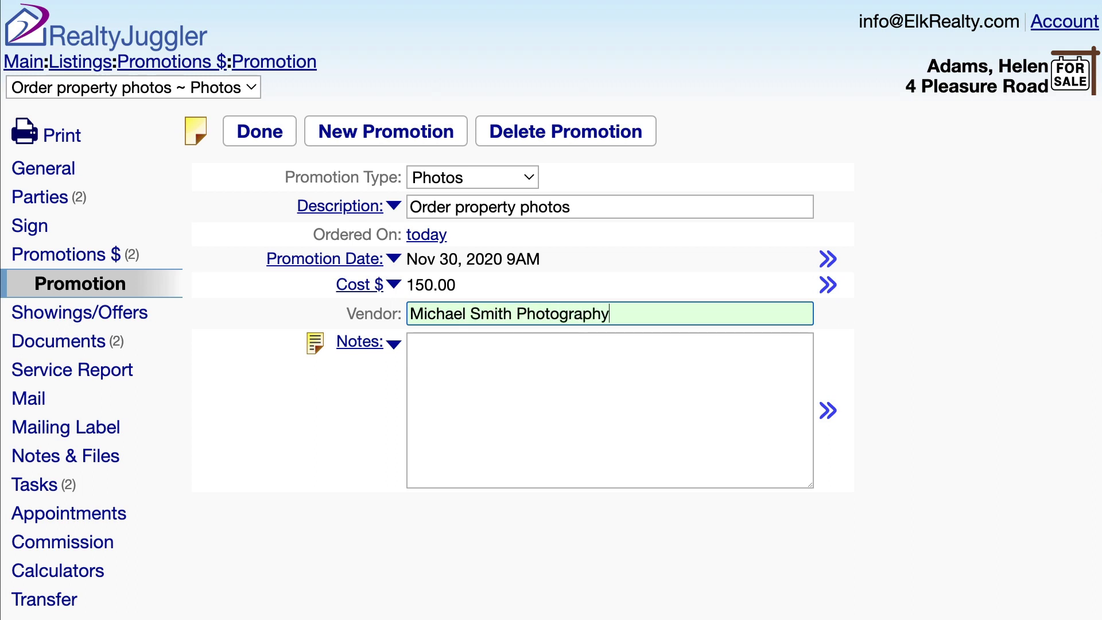
key("Return")
left_click(827, 258)
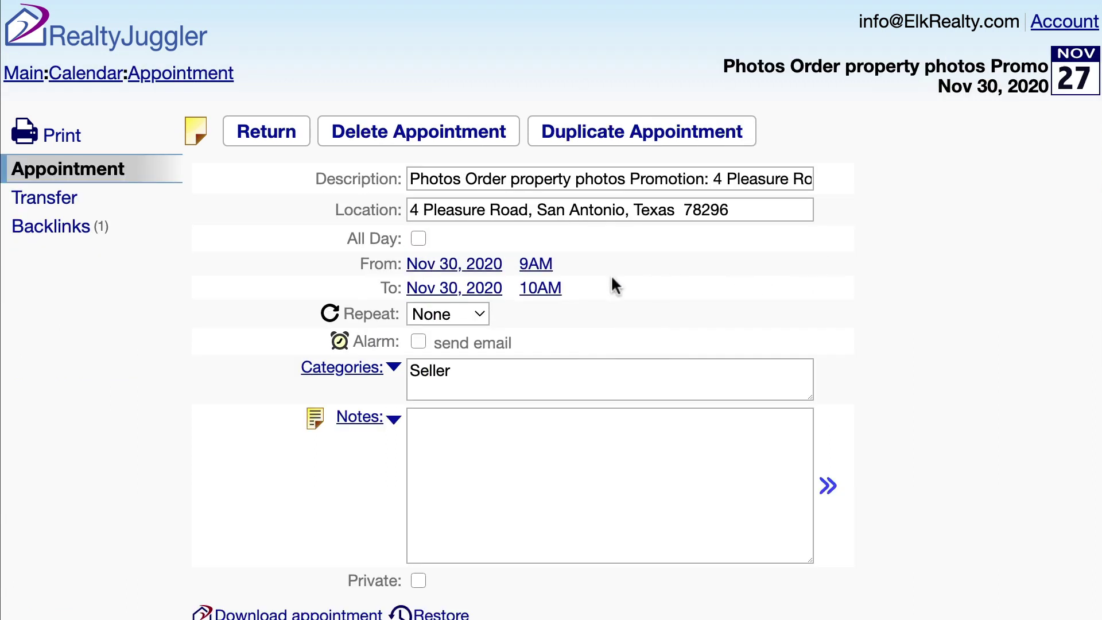
Change the Nov 30, 2020 photo promotion appointment's end time from 10AM to 11AM.
left_click(542, 288)
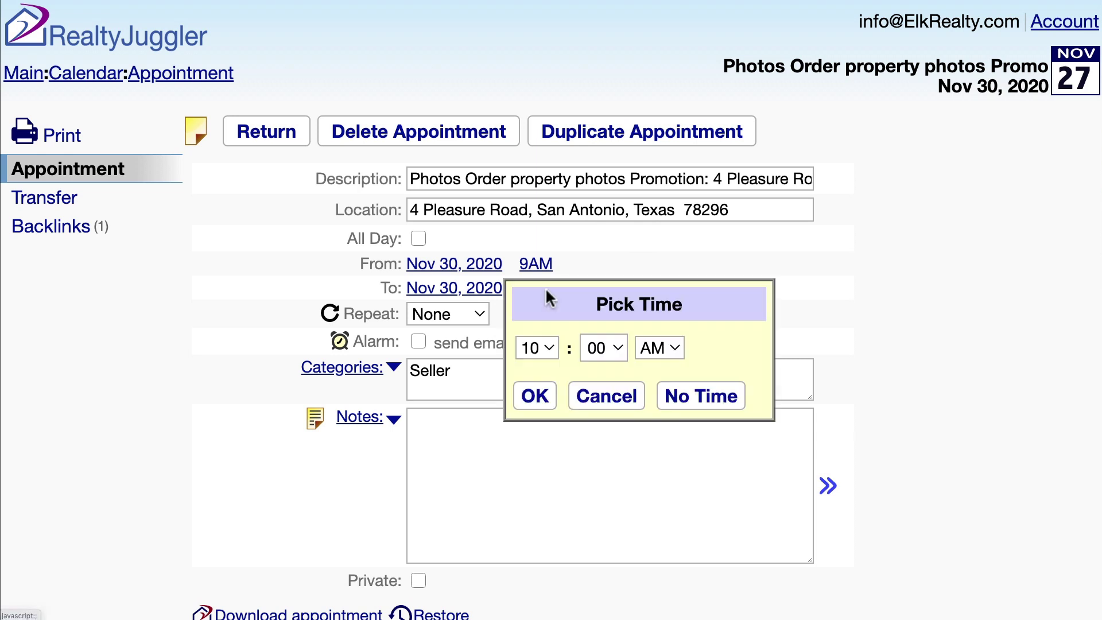
left_click(545, 347)
left_click(543, 370)
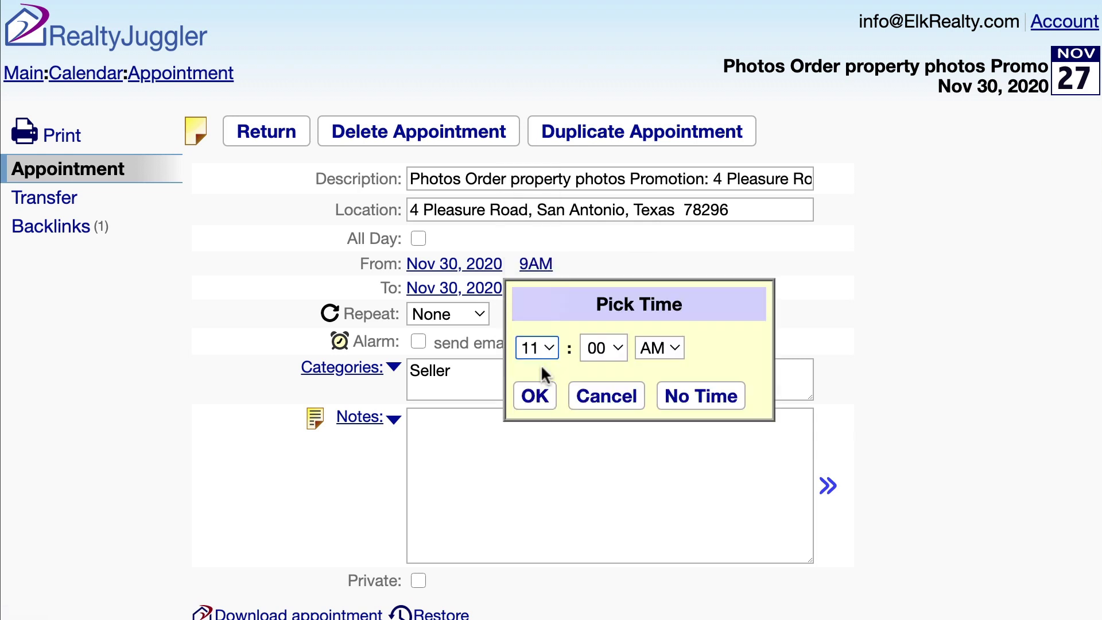
left_click(537, 399)
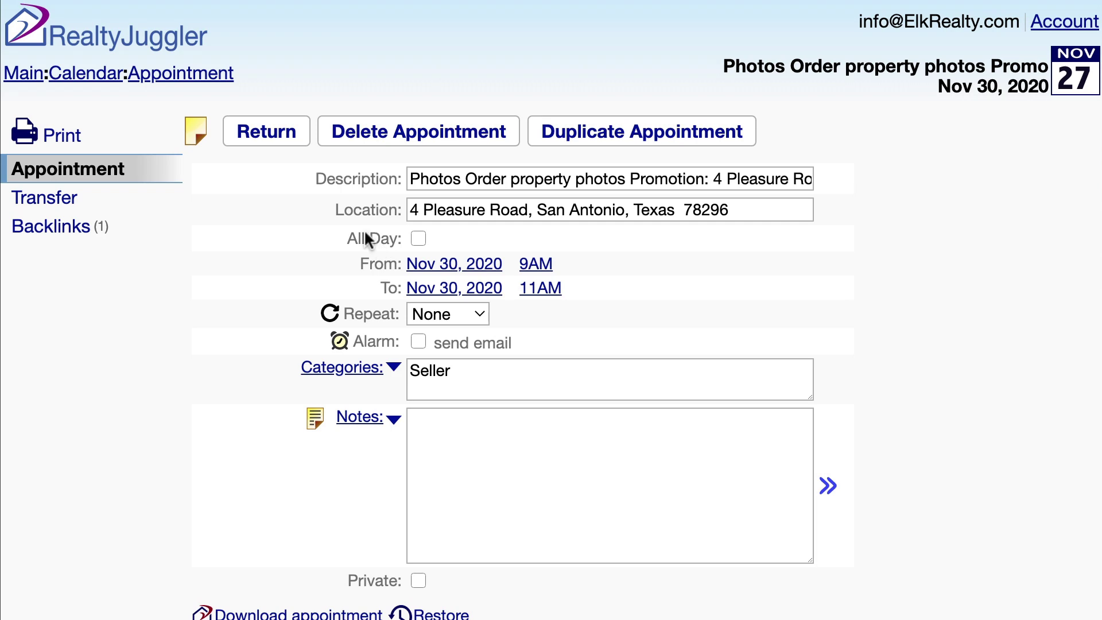
left_click(270, 142)
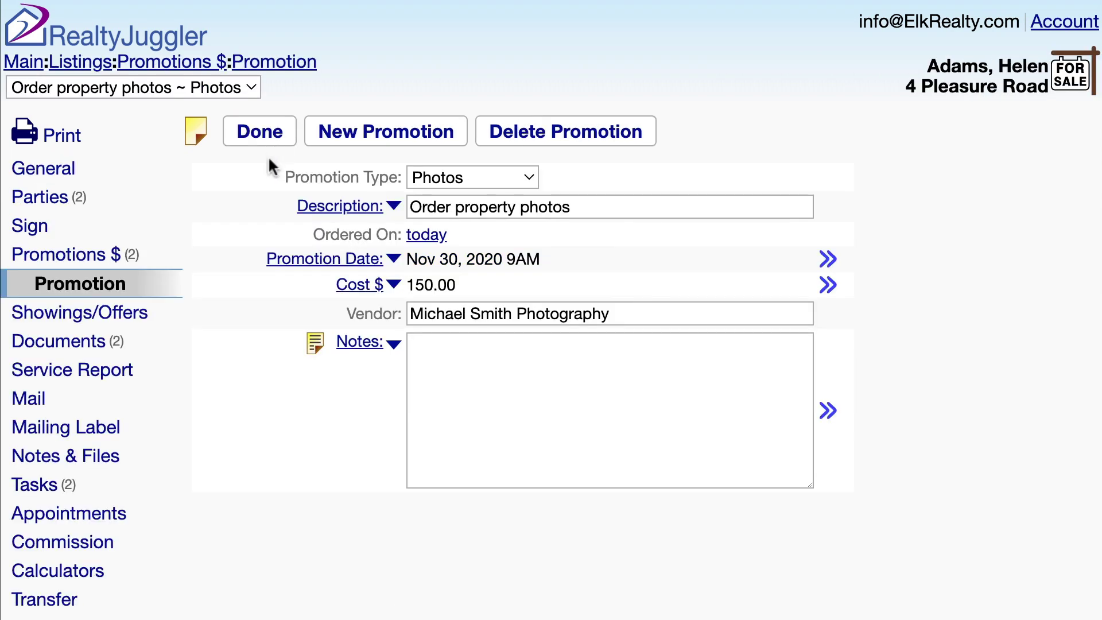
Show the listing's Tasks page, now holding only the brochure check and Listing Agreement tasks.
left_click(150, 475)
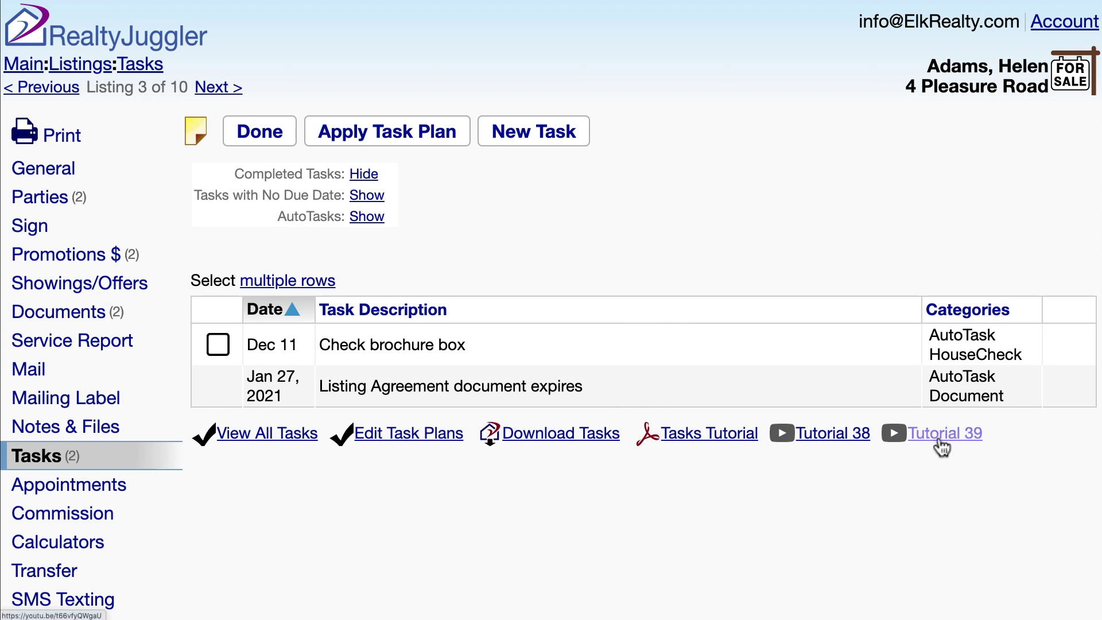
mouse_move(942, 447)
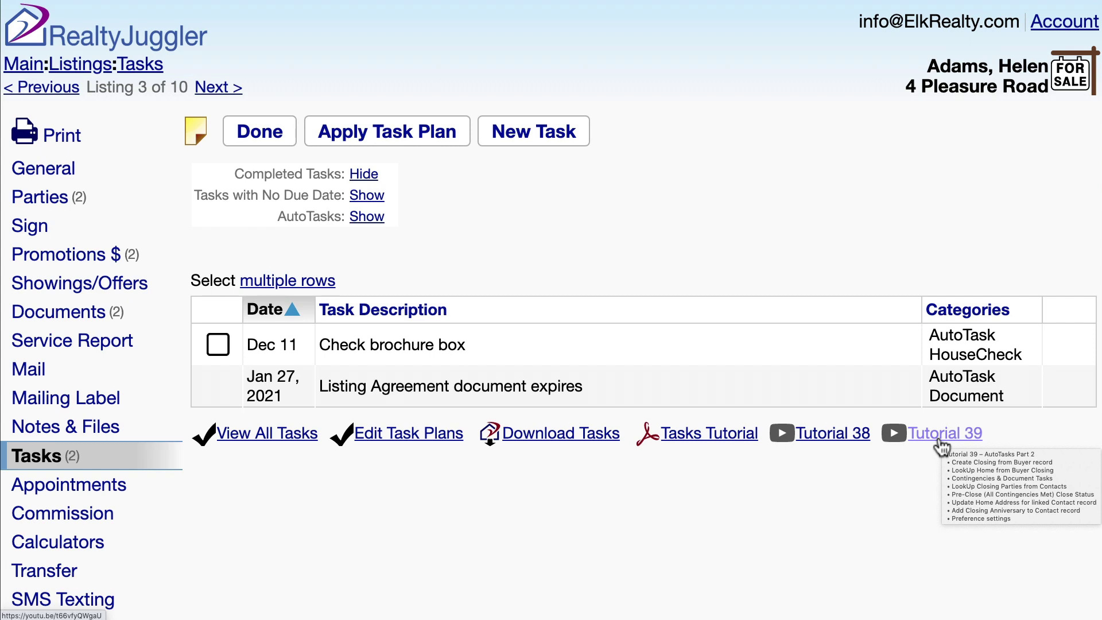